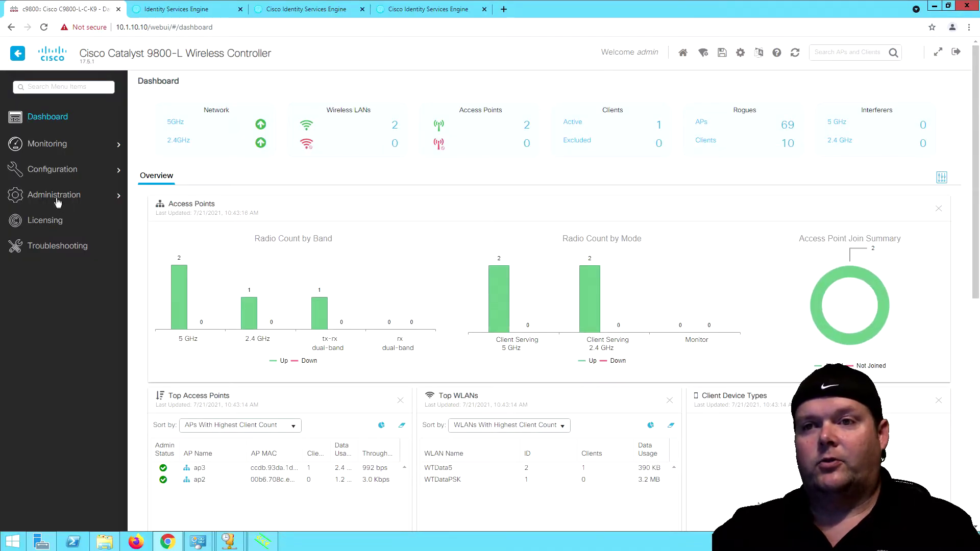
Open the AP Join profiles list and the default-ap-profile editor.
mouse_move(66, 169)
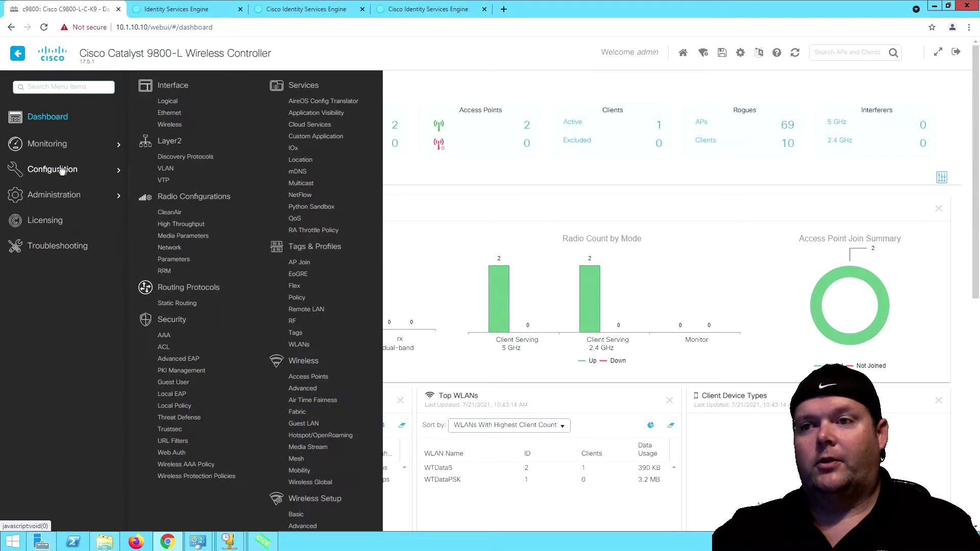
left_click(299, 264)
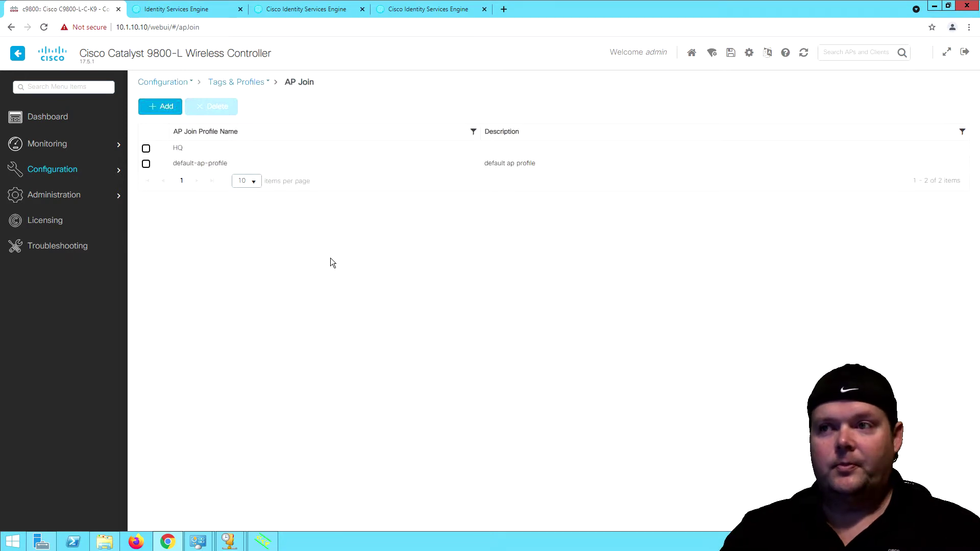
left_click(205, 164)
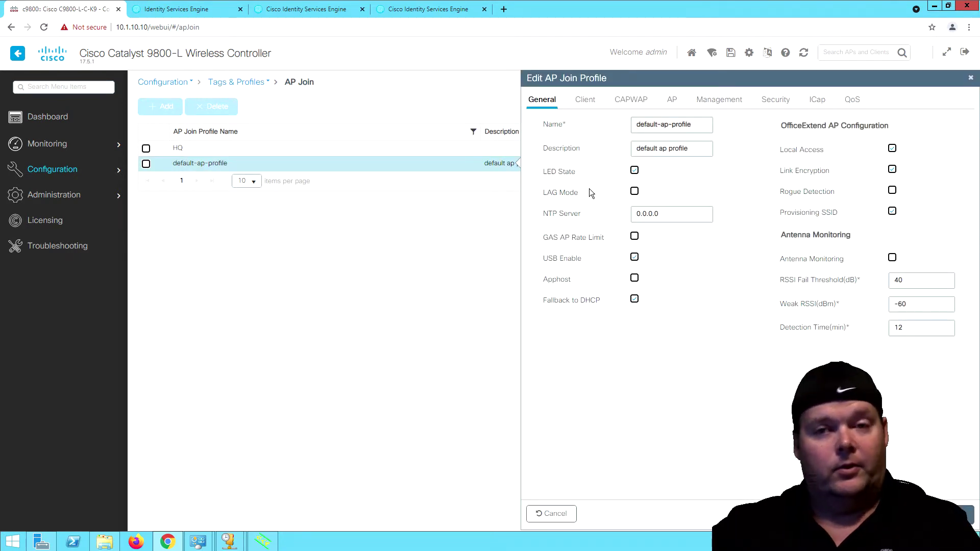
Review default-ap-profile's Client, CAPWAP and Management user settings, then close without changes.
left_click(585, 100)
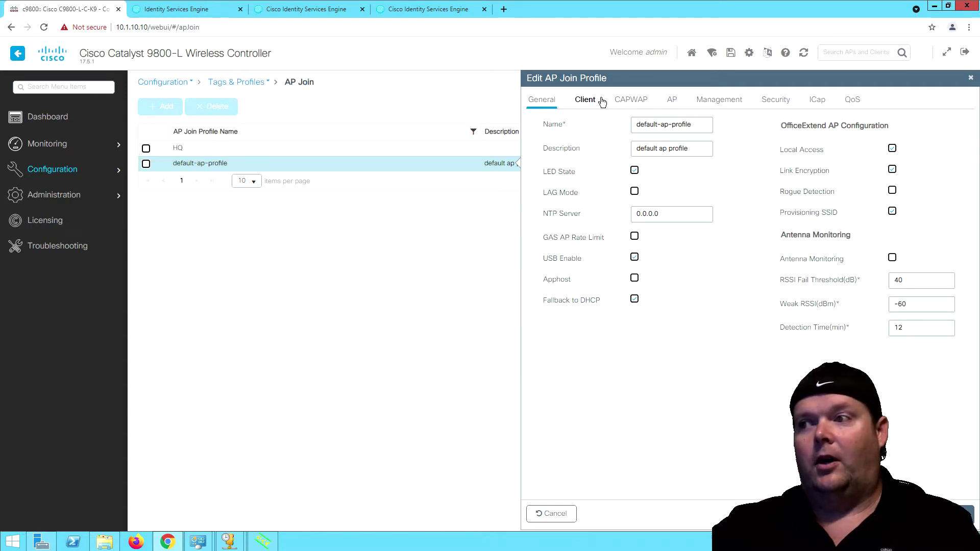
left_click(619, 101)
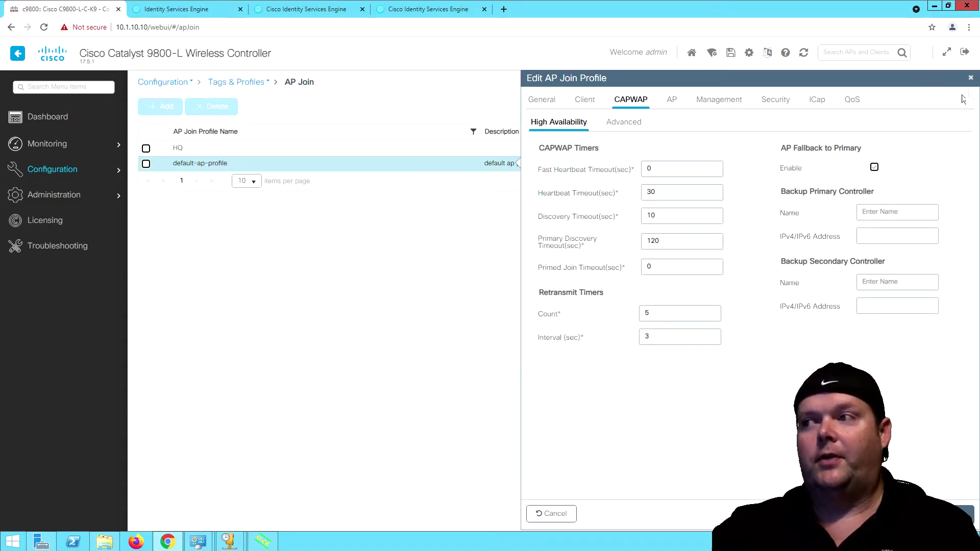
left_click(727, 99)
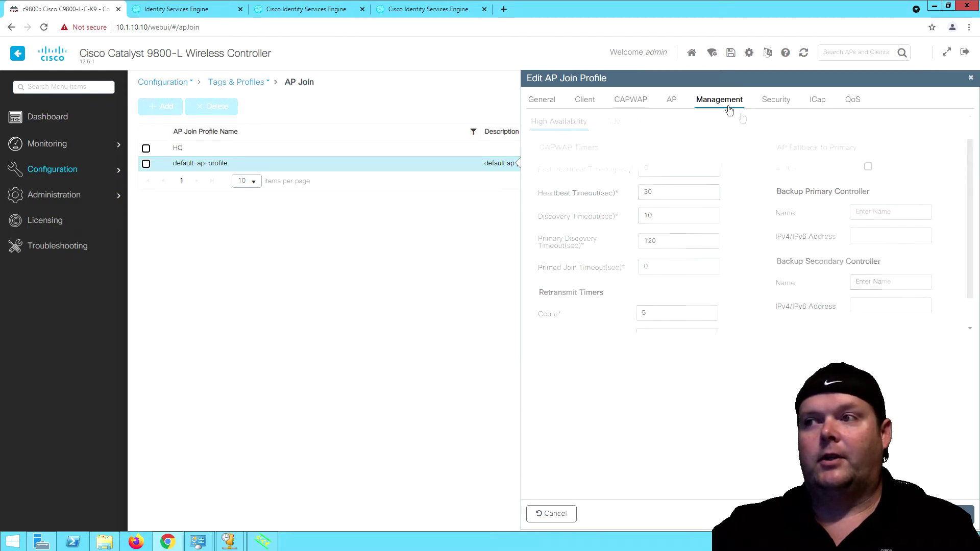
left_click(628, 124)
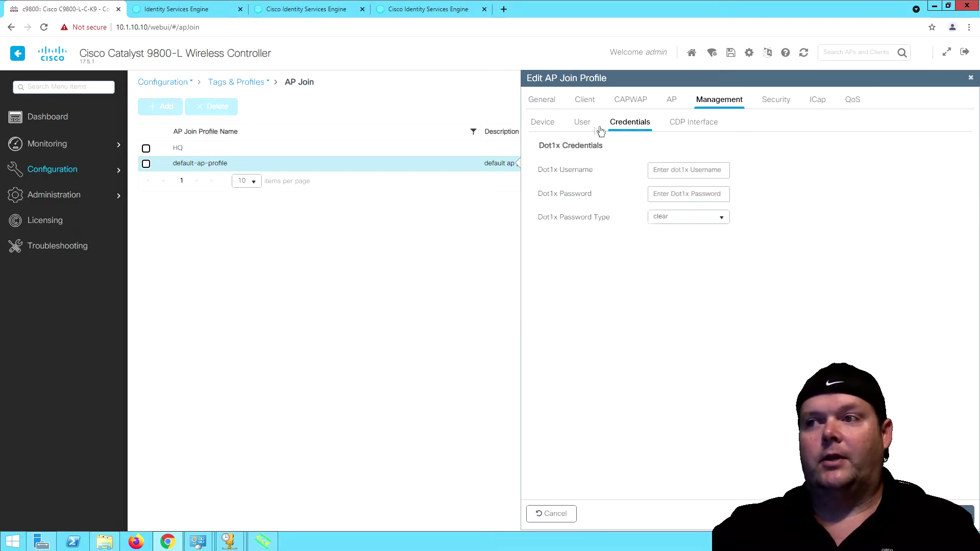
left_click(585, 124)
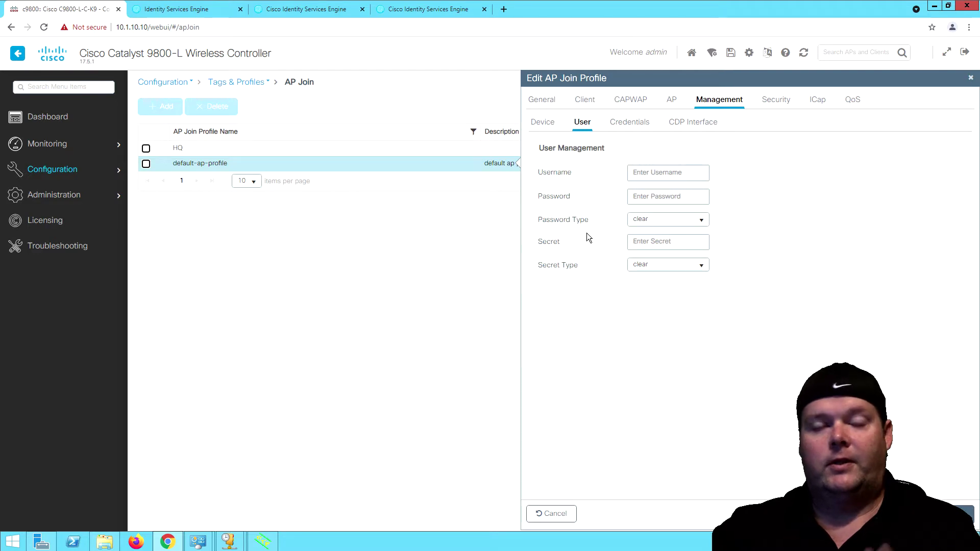
left_click(971, 77)
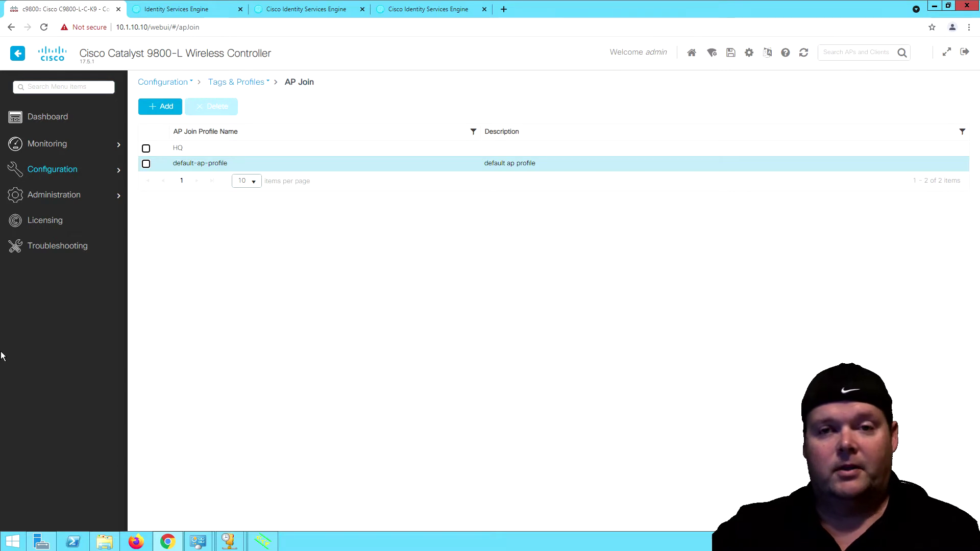
Reconnect the C98_ap3 console in SecureCRT, confirm login fails, then return to the controller.
key("alt+Tab")
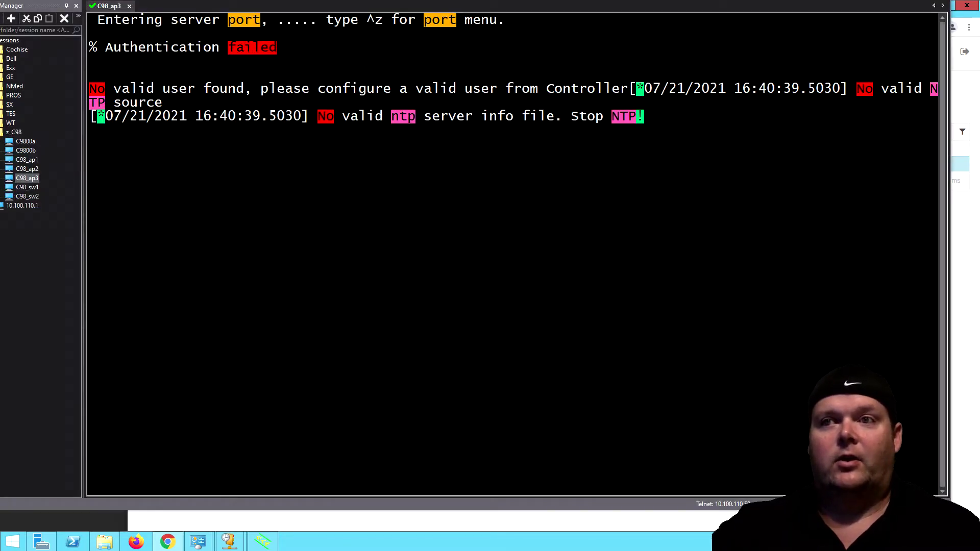
left_click(129, 6)
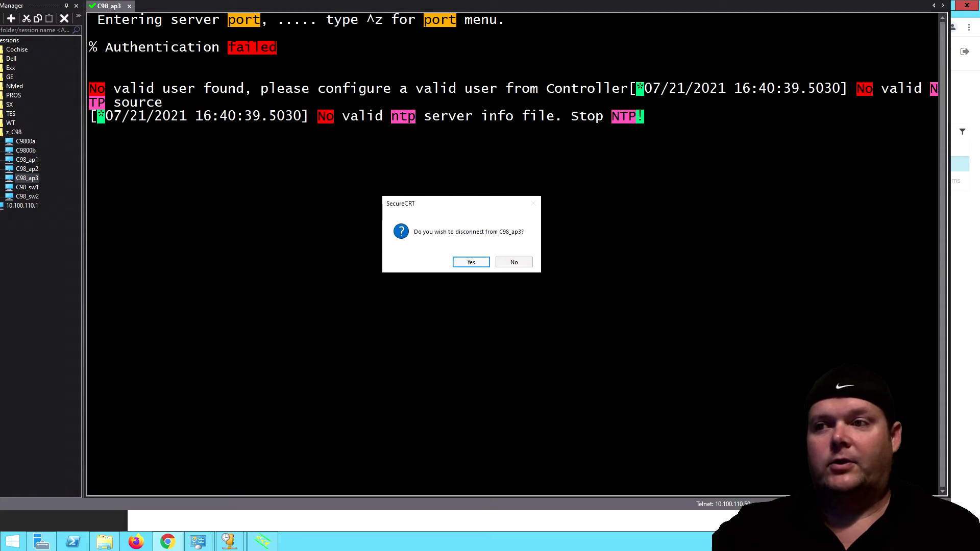
left_click(470, 262)
double_click(27, 177)
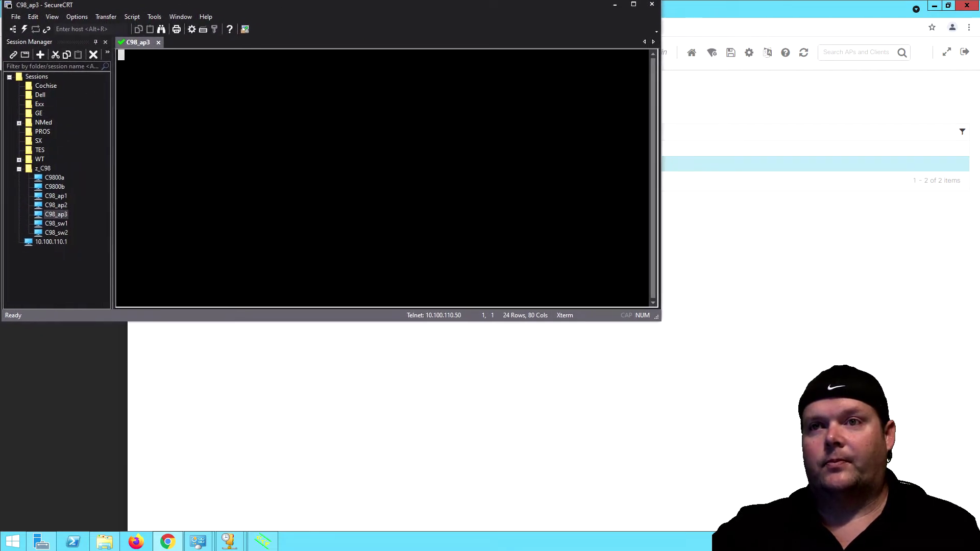
left_click_drag(657, 326, 860, 493)
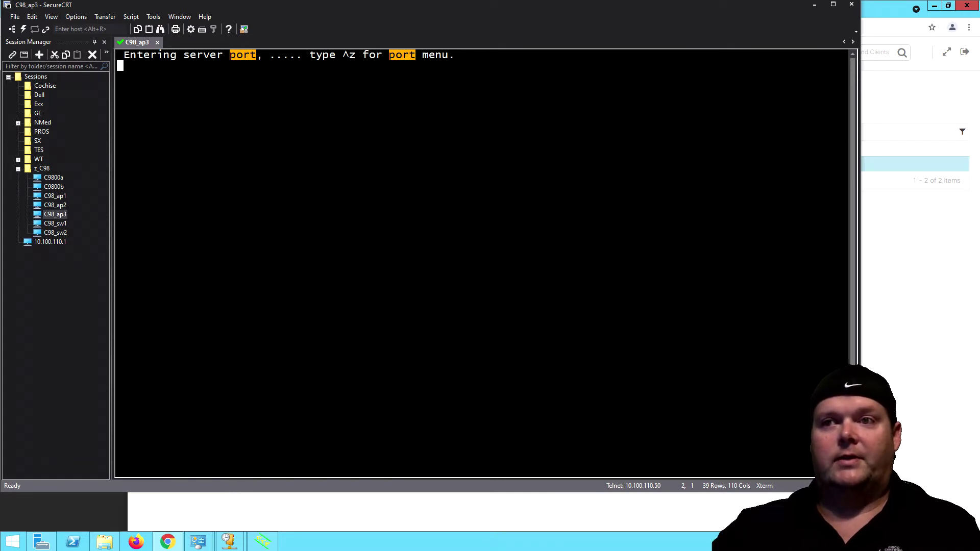
key("Return")
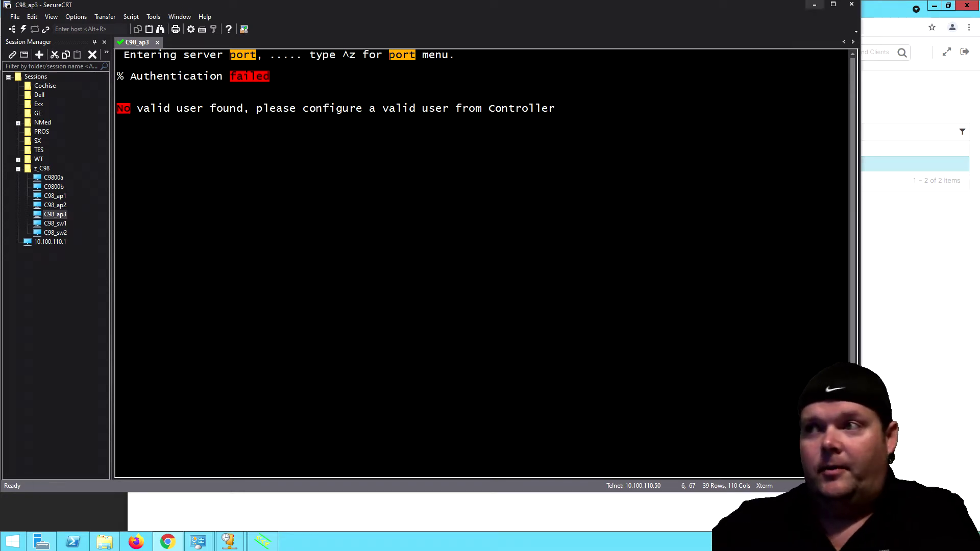
left_click(815, 5)
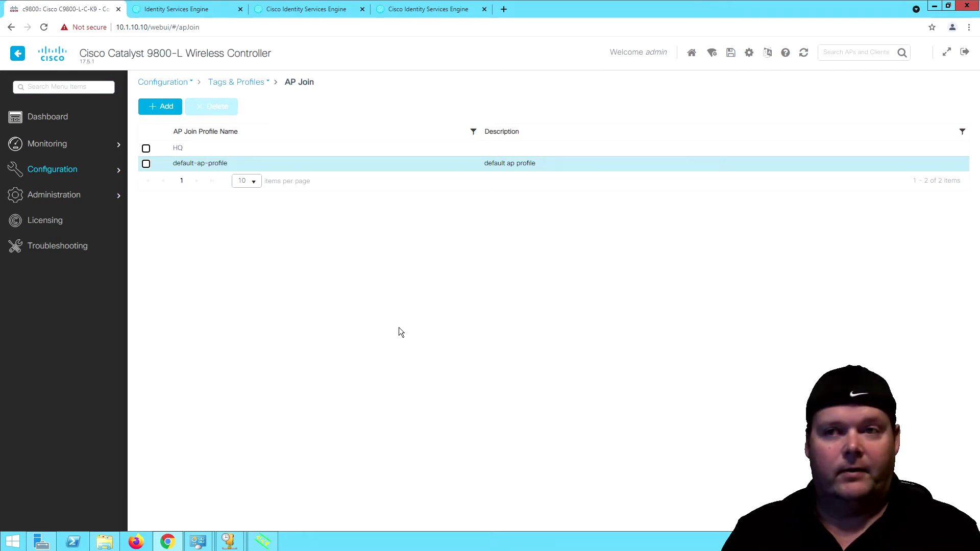
Give the HQ profile the description 'WT HQ Join Profile' and NTP server 10.1.10.1.
left_click(182, 148)
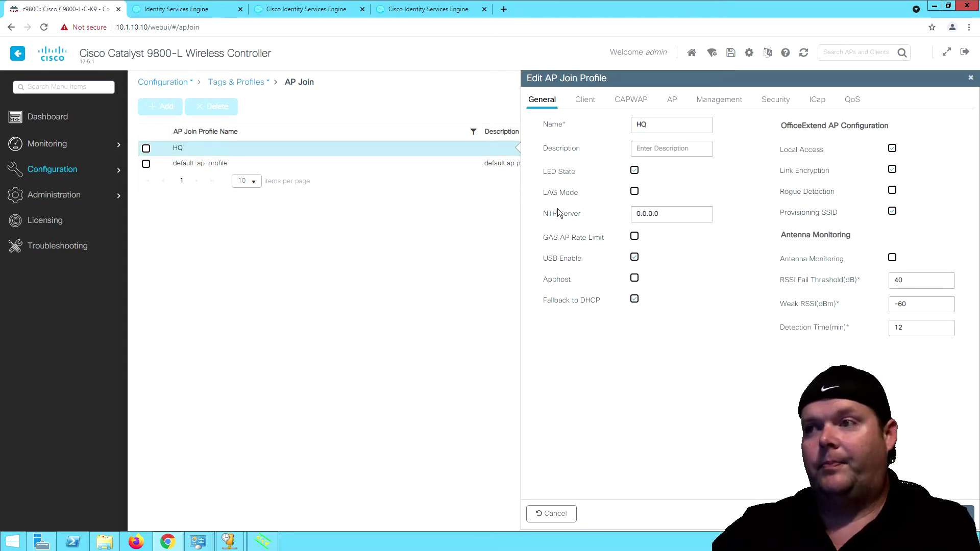
left_click(675, 150)
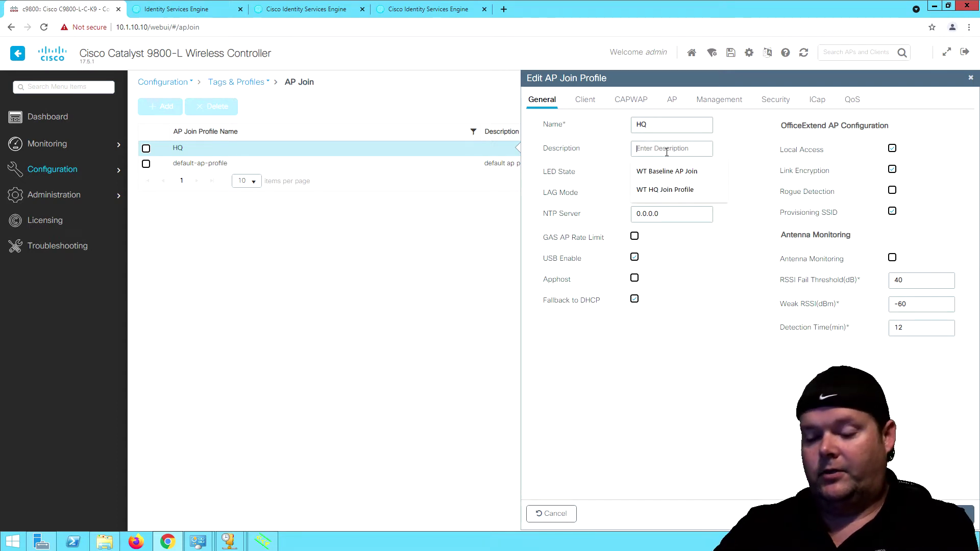
type("WT HQ Join Profile")
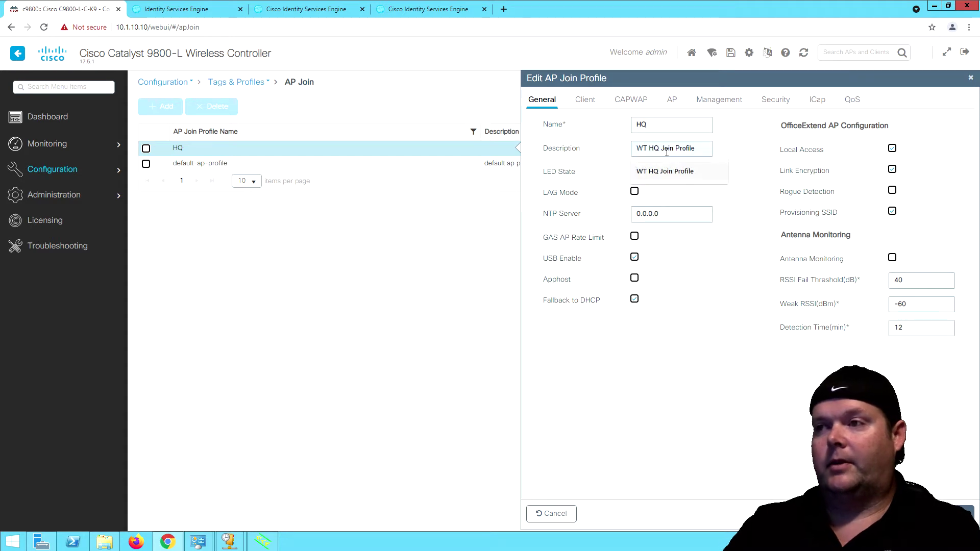
left_click(673, 171)
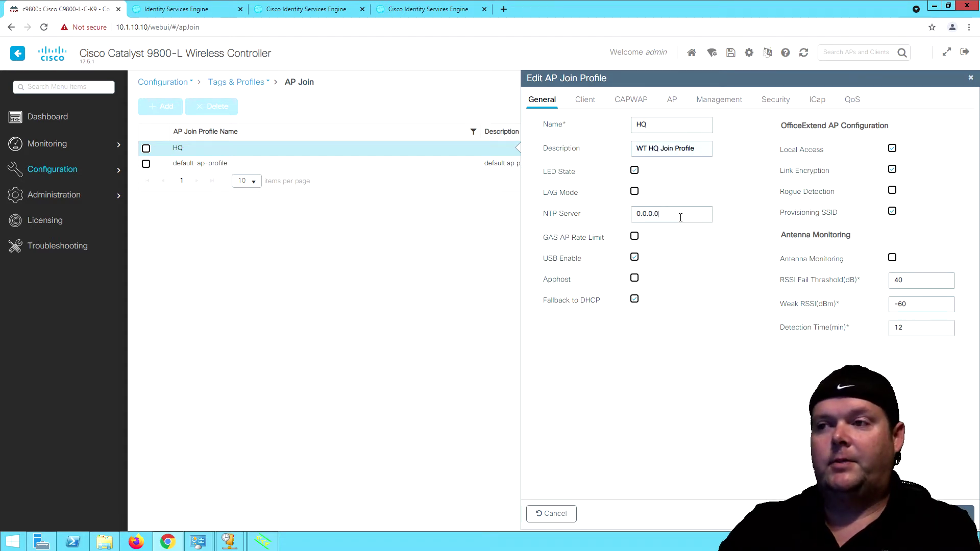
key("BackSpace")
key("BackSpace")
key("BackSpace")
key("BackSpace")
key("BackSpace")
key("BackSpace")
key("BackSpace")
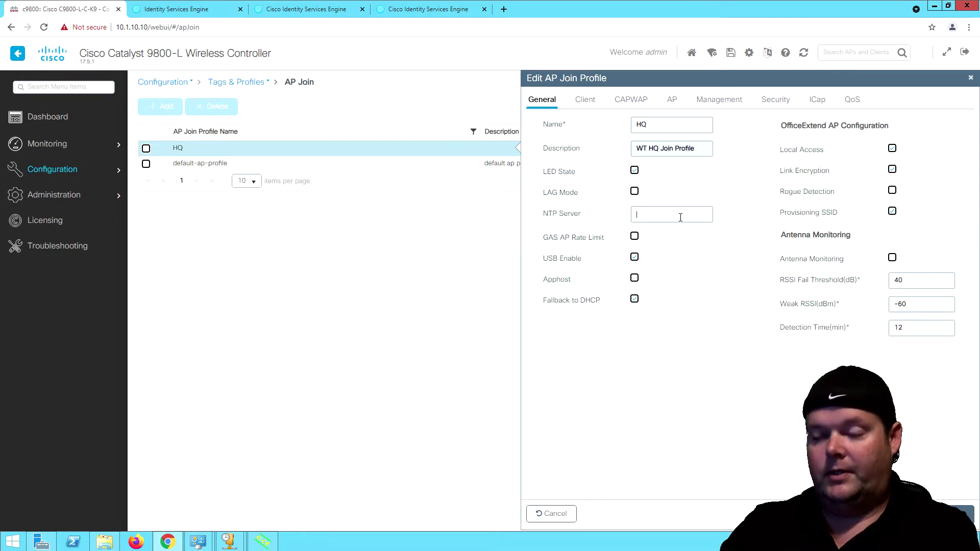
type("10.1.10.1")
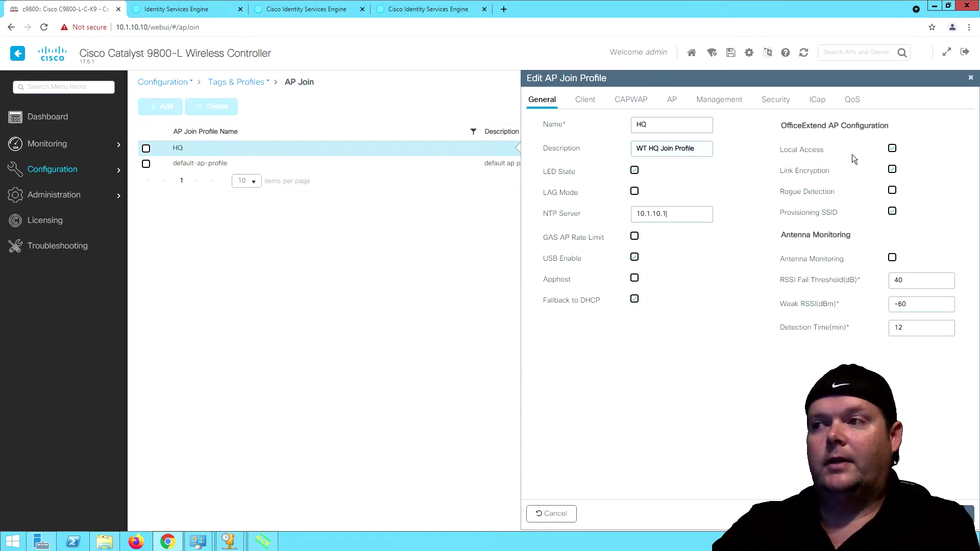
left_click_drag(780, 125, 913, 129)
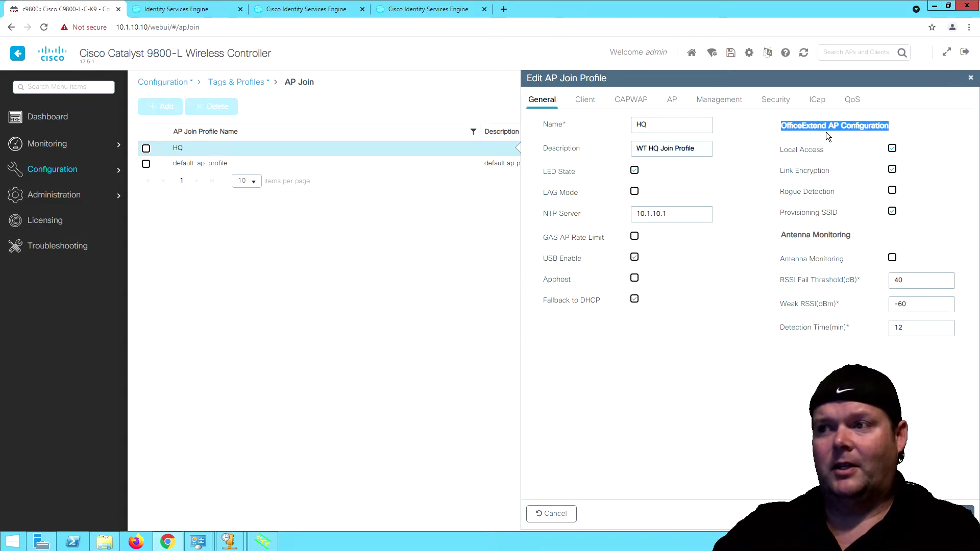
left_click(586, 103)
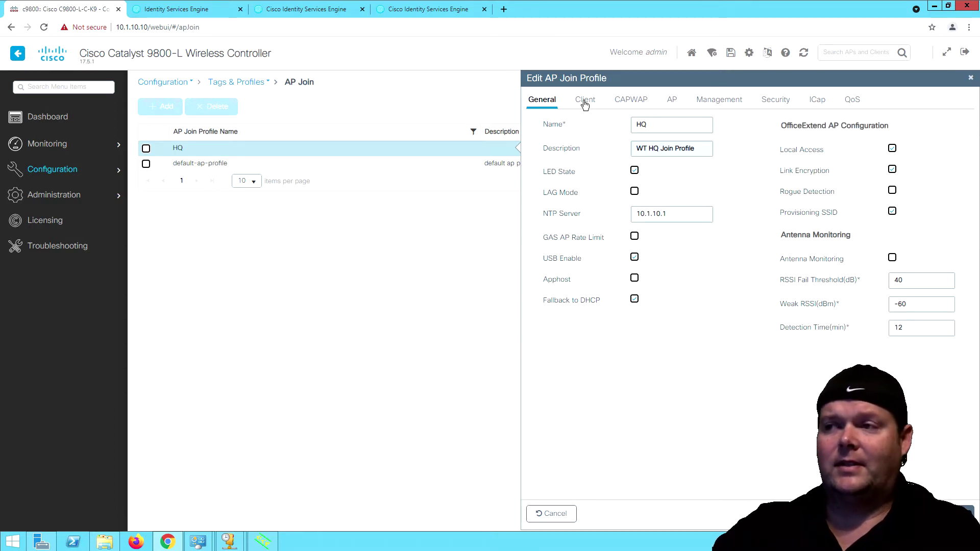
Under CAPWAP High Availability, enter backup primary controller name c9800 and address 10.1.10.10.
left_click(632, 101)
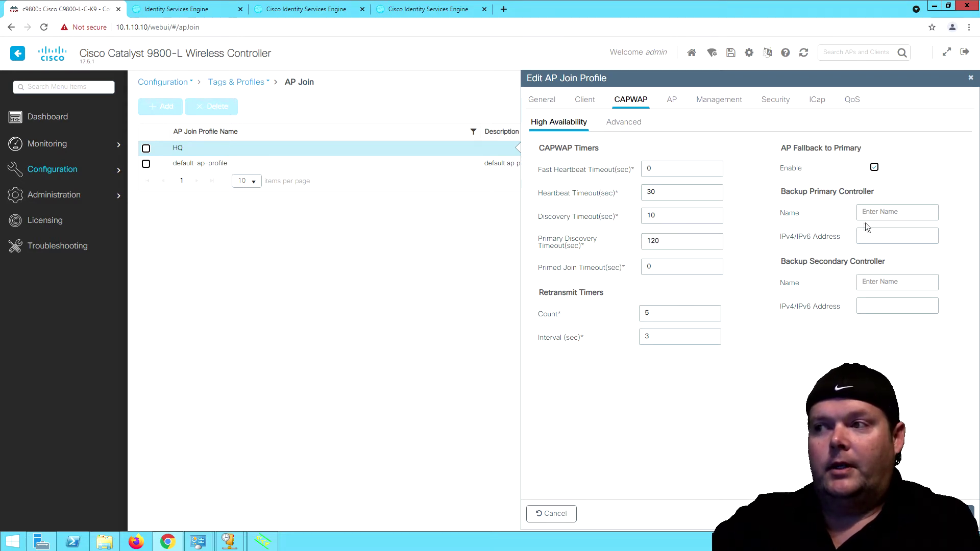
left_click(882, 212)
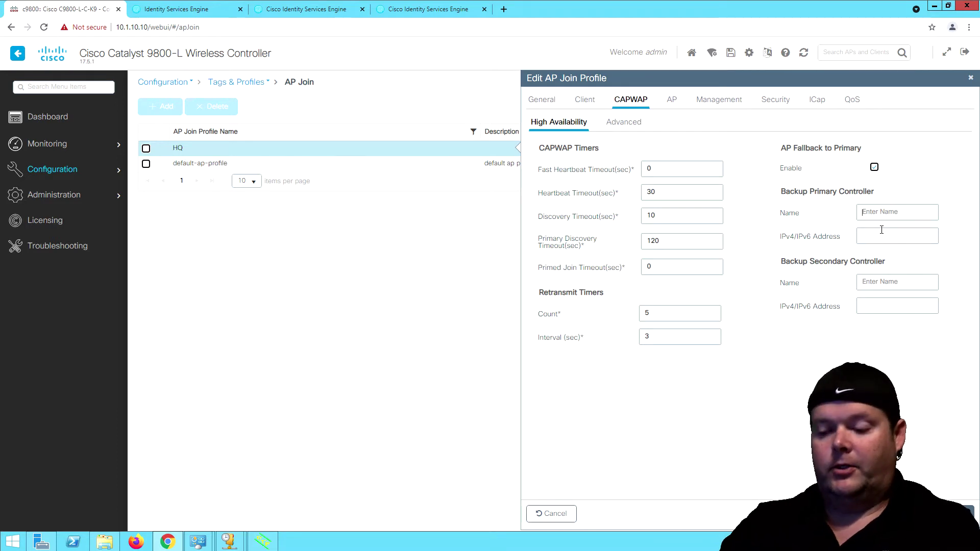
type("c9800")
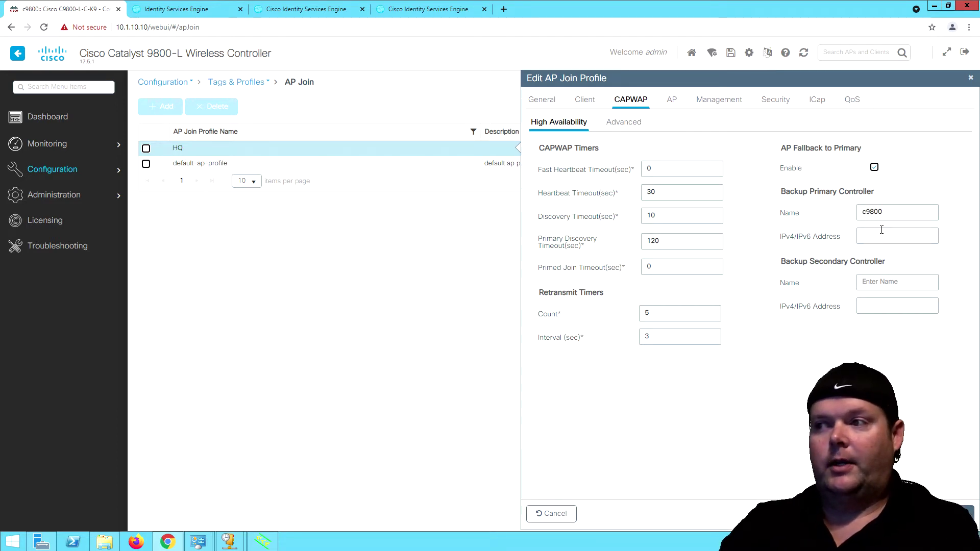
left_click(882, 230)
type("10.1")
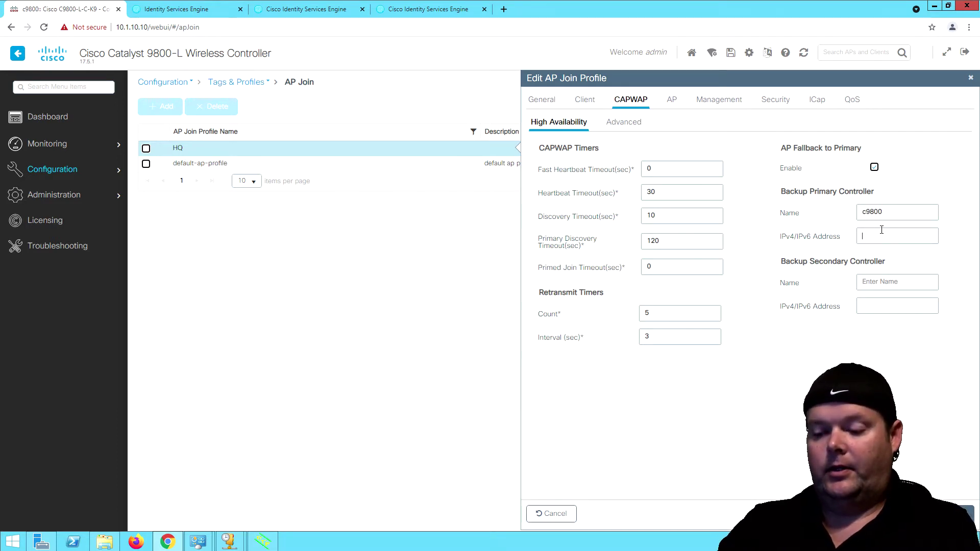
type(".10.10")
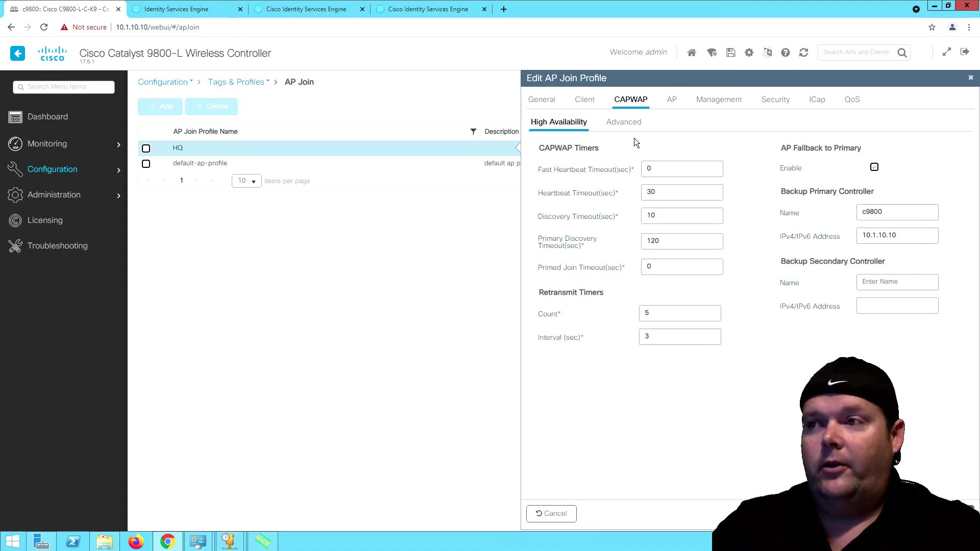
Review the CAPWAP Advanced options, then move to the HQ profile's AP settings.
left_click(623, 122)
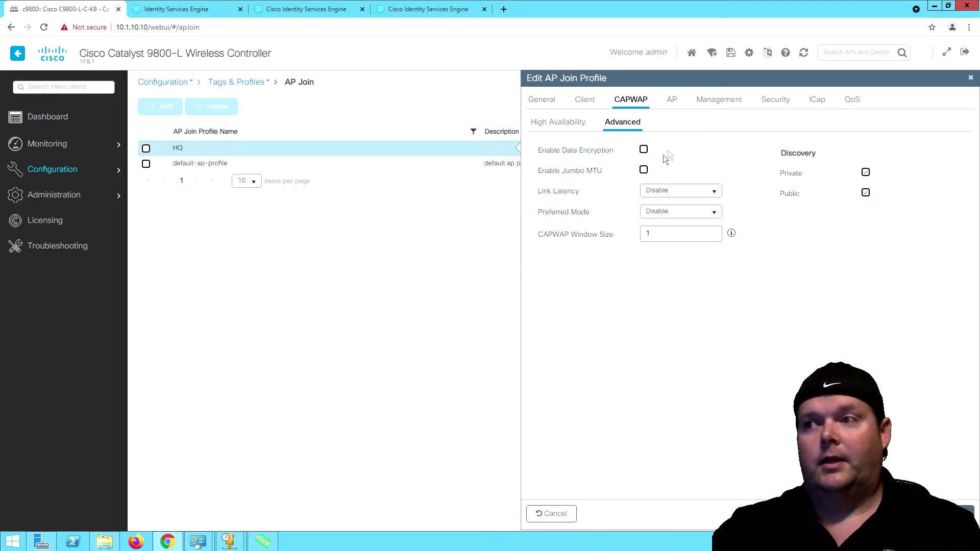
left_click(677, 105)
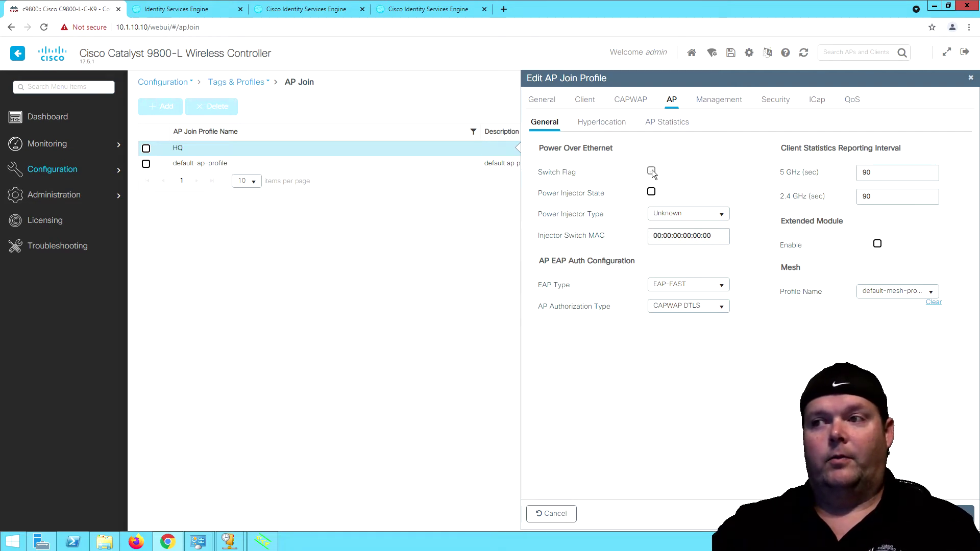
Leave Power Injector Type as Unknown and go to the Management device settings.
left_click(708, 223)
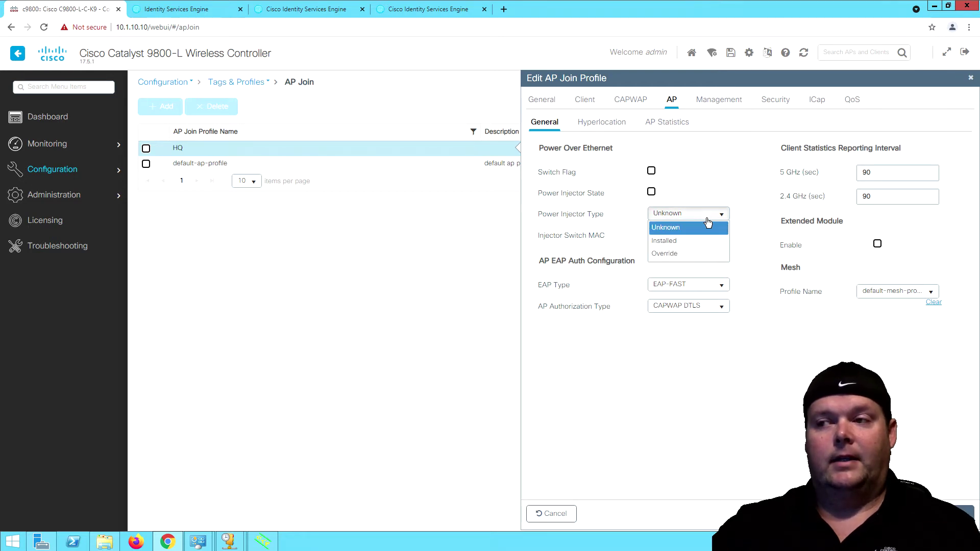
left_click(707, 226)
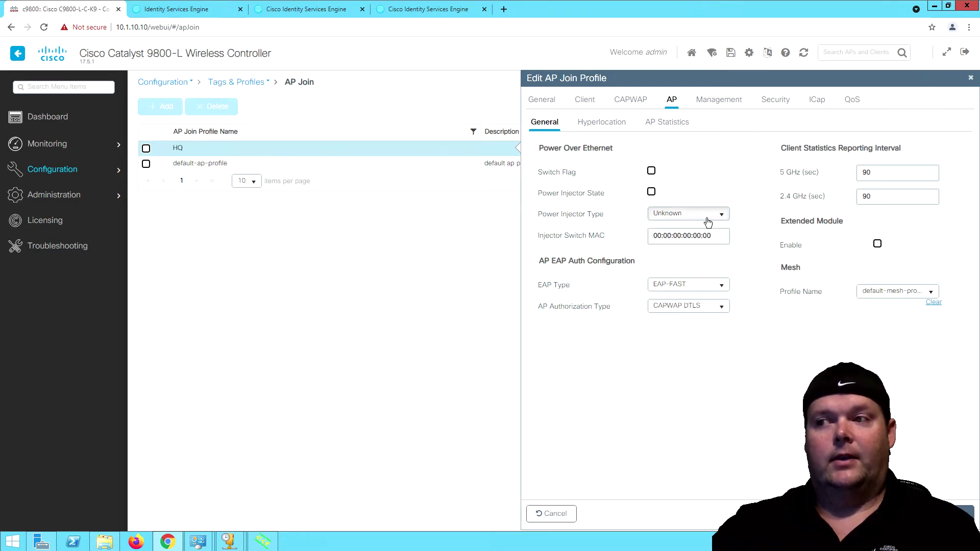
left_click(750, 244)
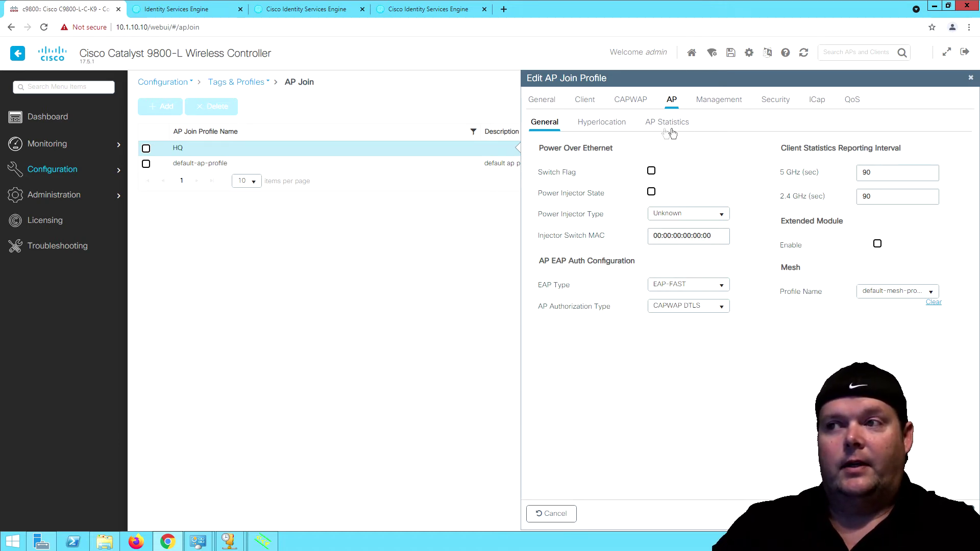
left_click(719, 101)
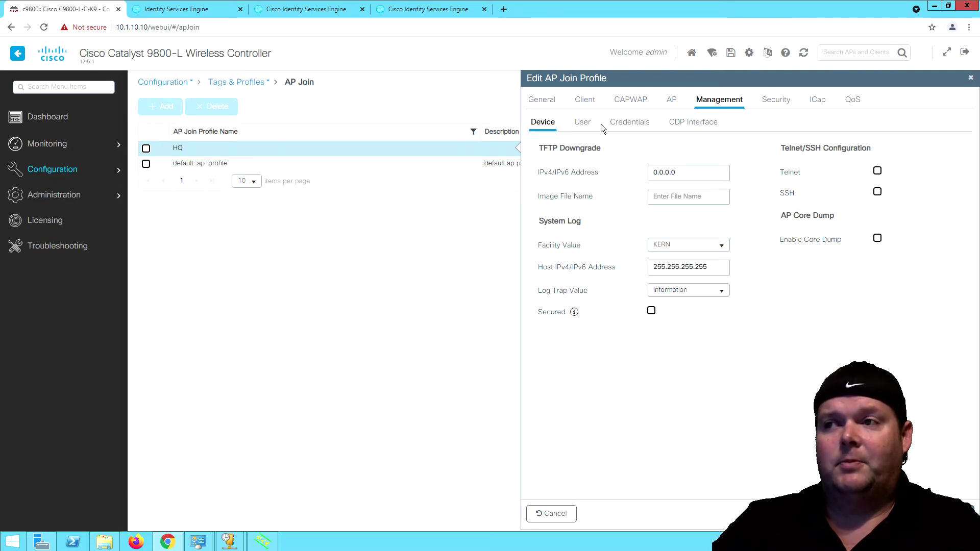
Add AP management user apadmin with a password and clear-type secret, and apply to device.
left_click(583, 123)
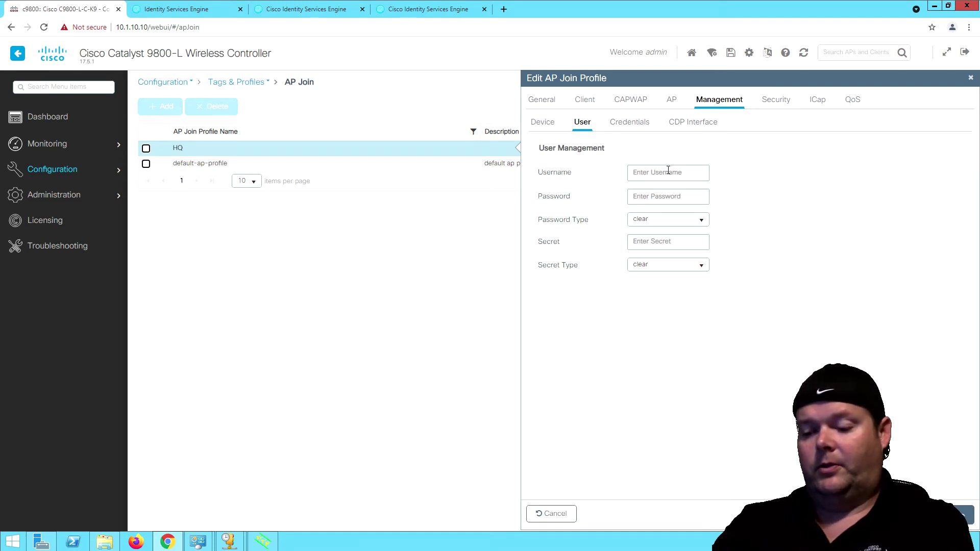
type("a")
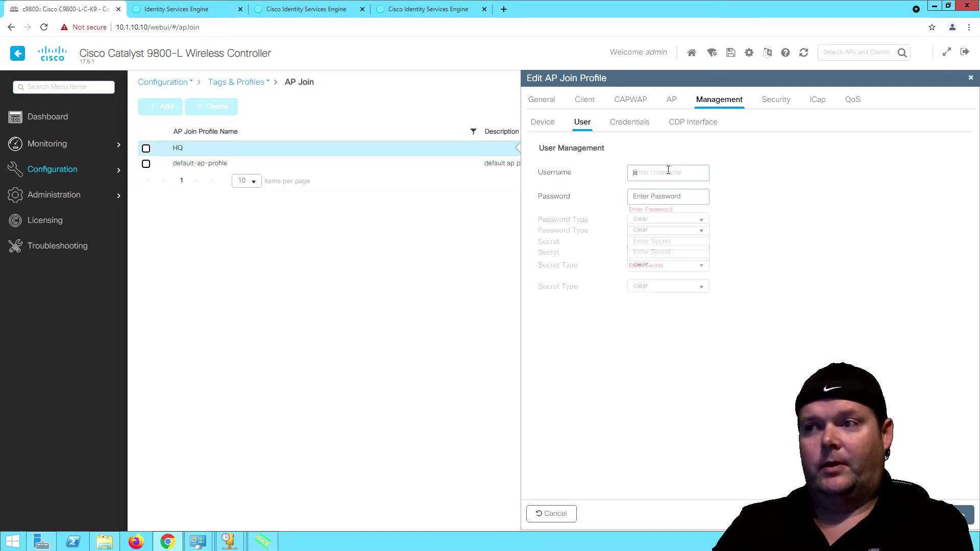
type("po")
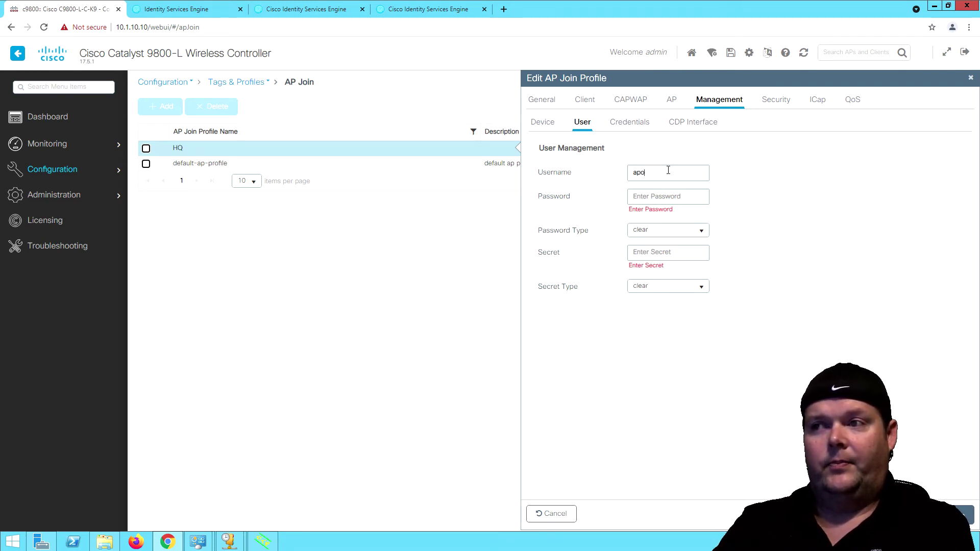
type("admin")
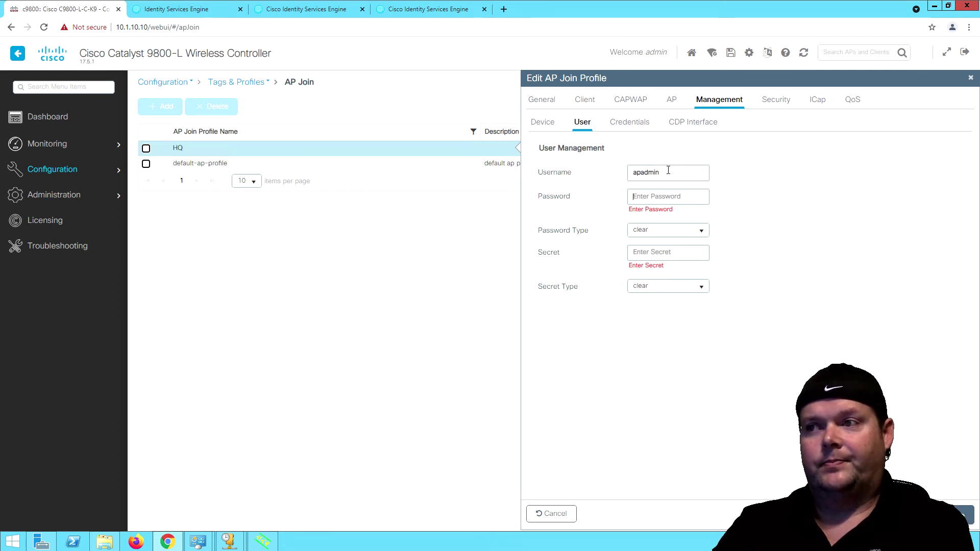
key("Tab")
type("Cisco123")
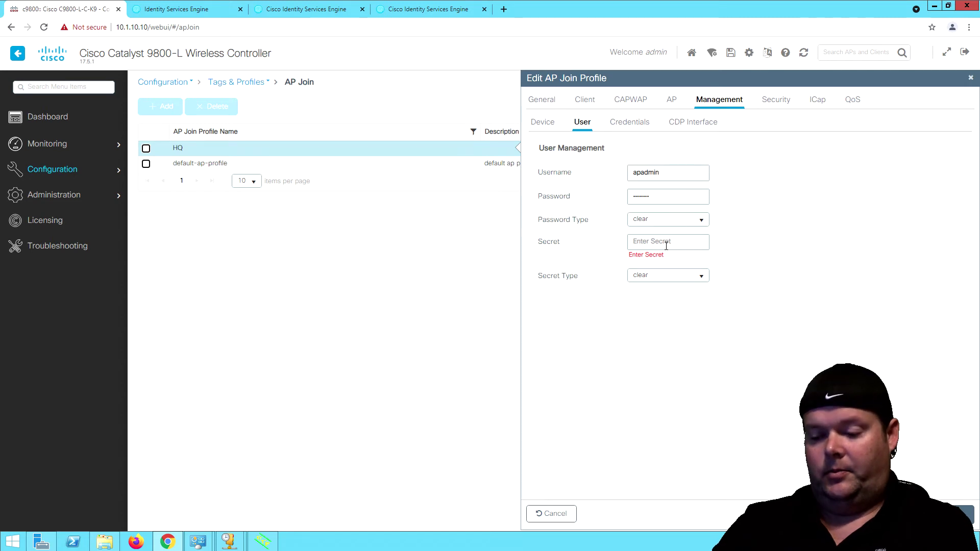
type("C")
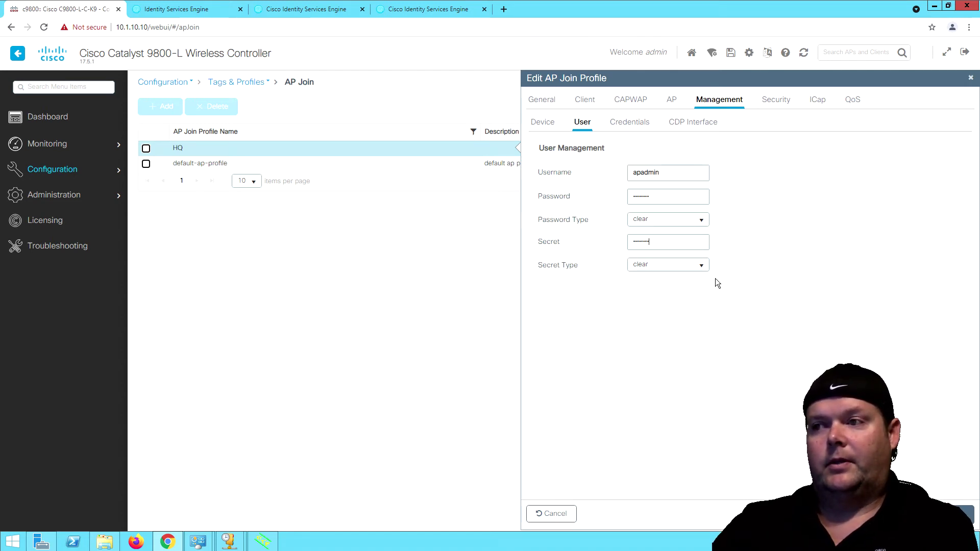
left_click(704, 267)
left_click(702, 266)
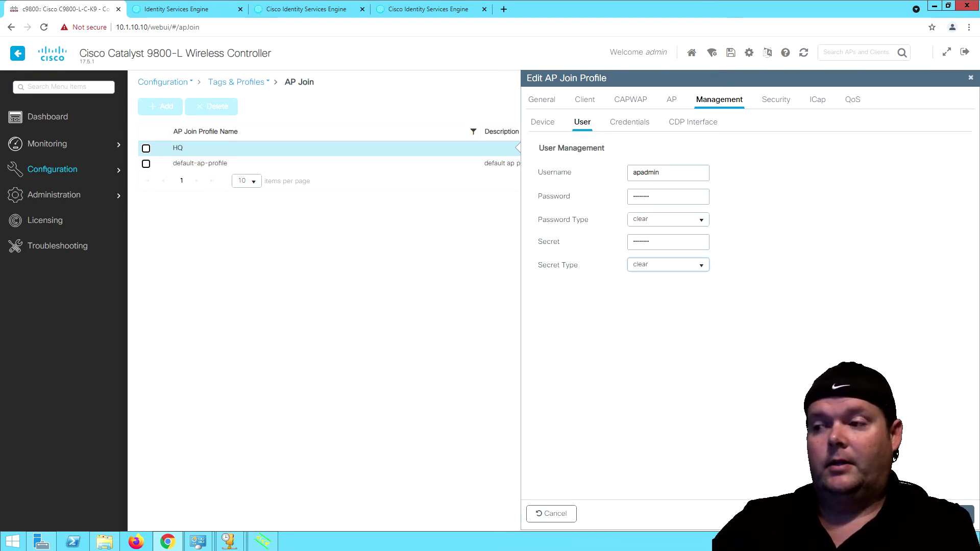
left_click(934, 513)
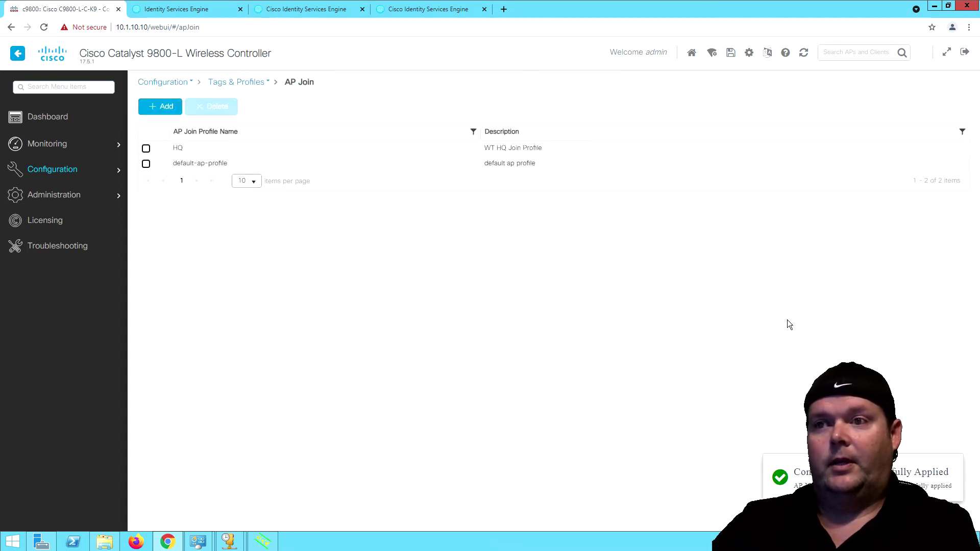
Reopen the HQ profile and verify user apadmin plus the Credentials and Device management settings.
left_click(427, 153)
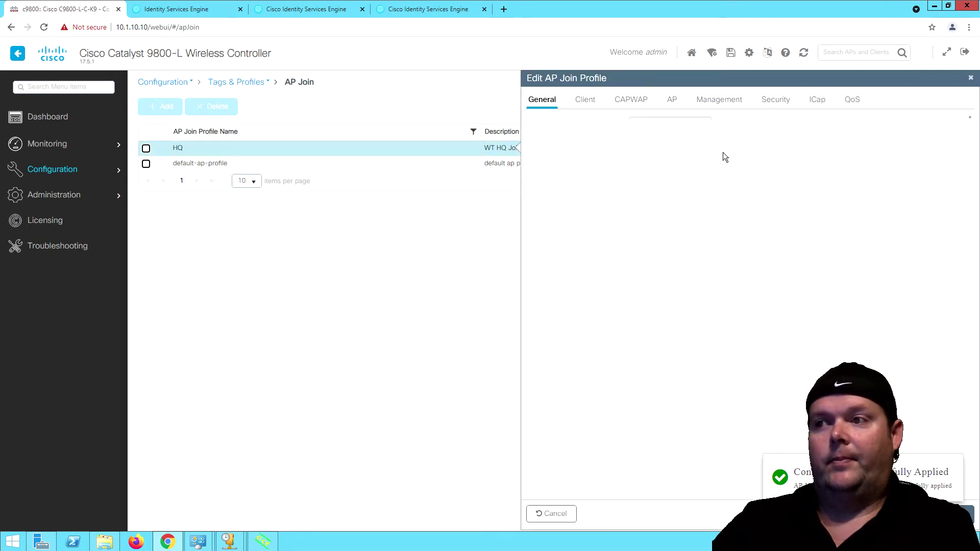
left_click(672, 106)
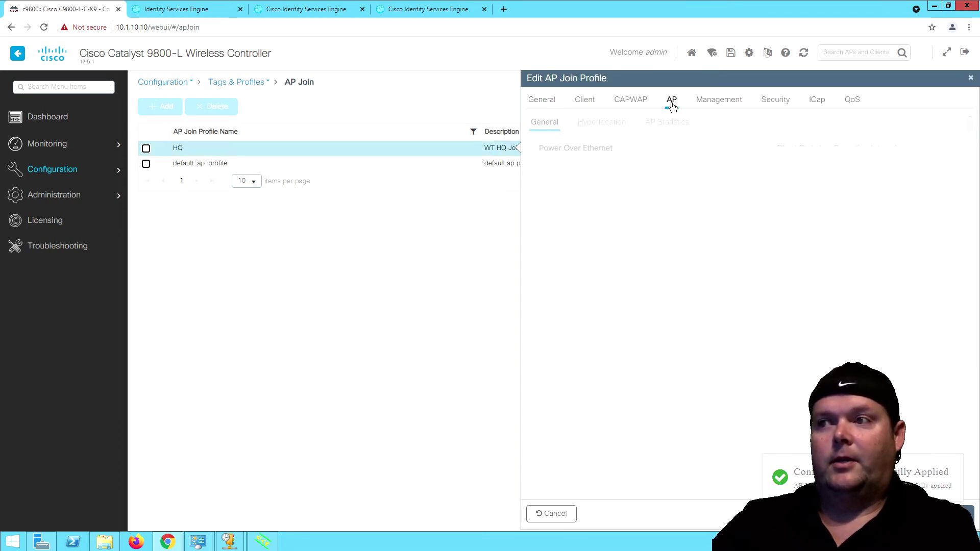
left_click(705, 102)
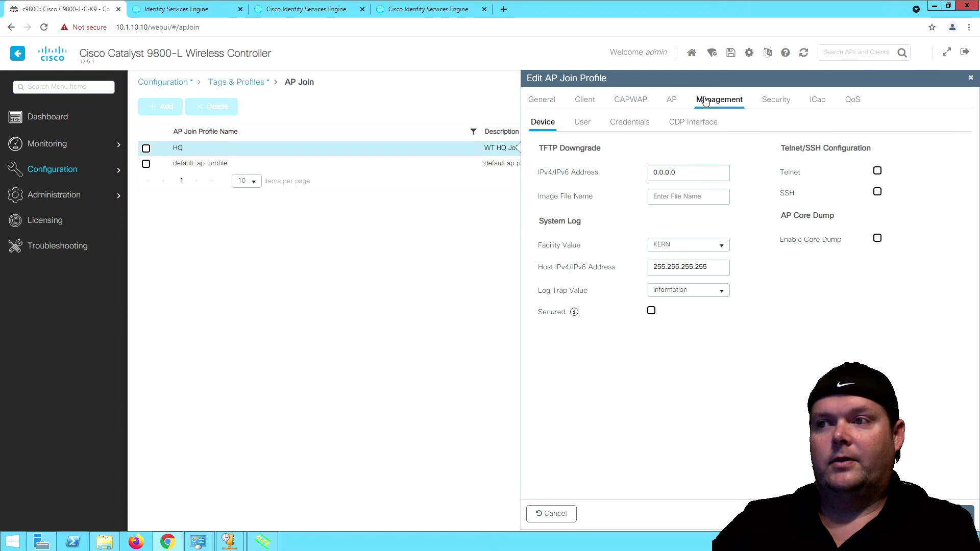
left_click(585, 123)
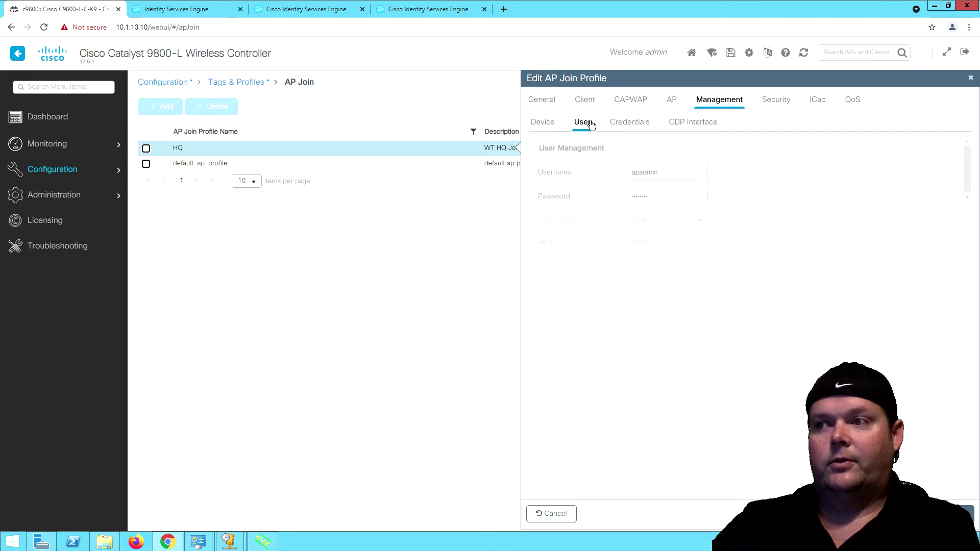
left_click(627, 122)
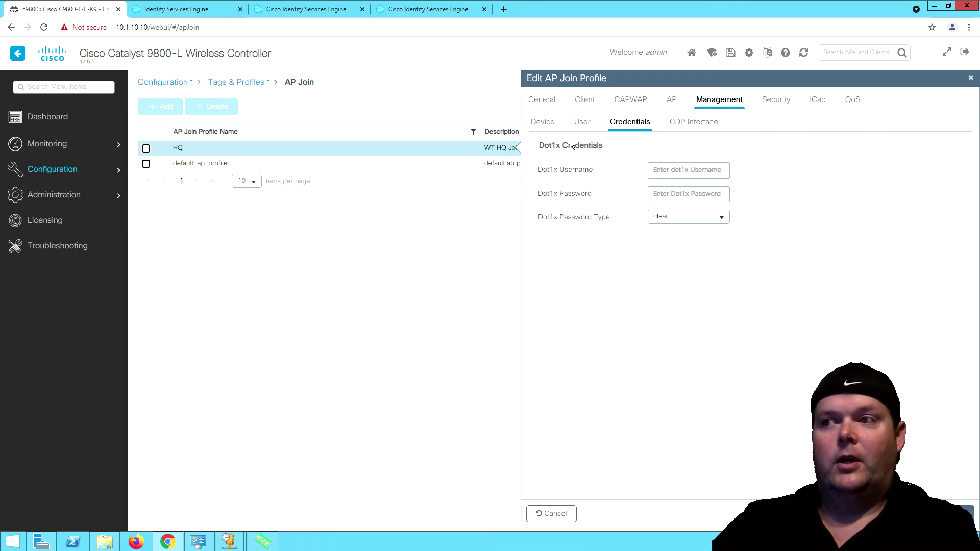
left_click(543, 122)
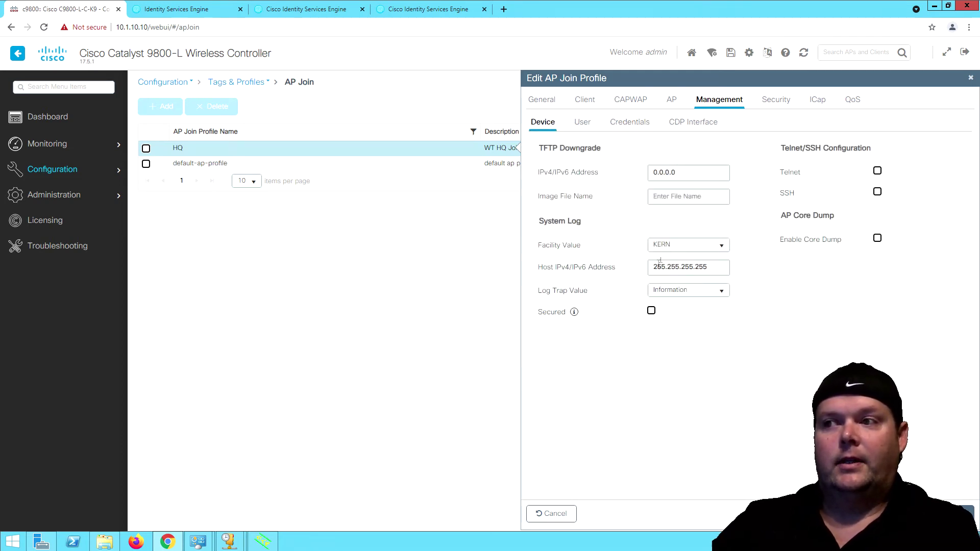
left_click(672, 100)
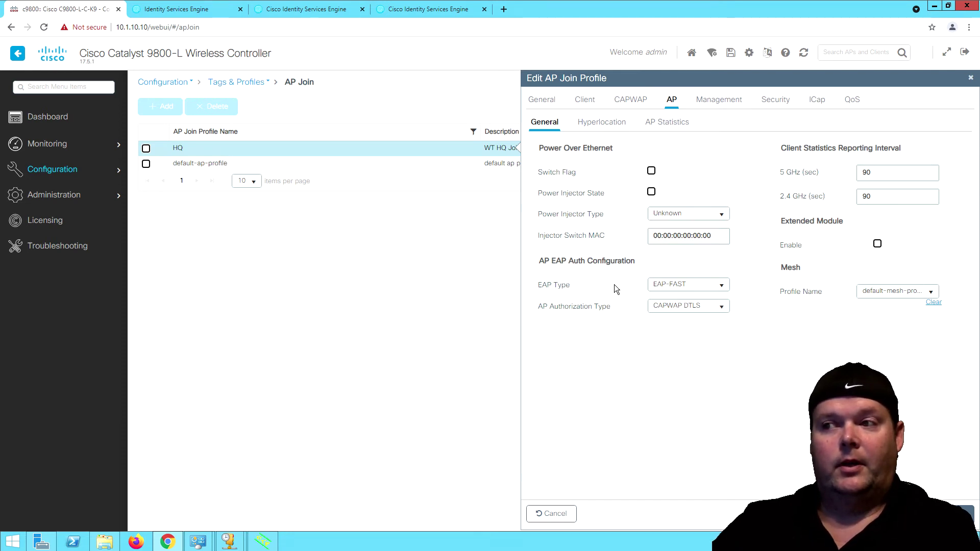
Keep AP Authorization Type as CAPWAP DTLS and check the Management CDP interface state.
left_click(707, 308)
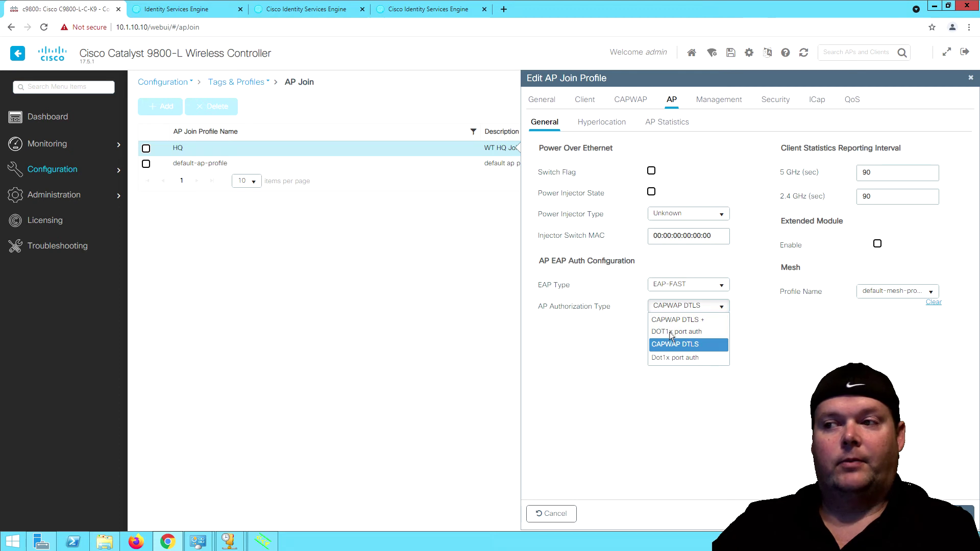
left_click(767, 321)
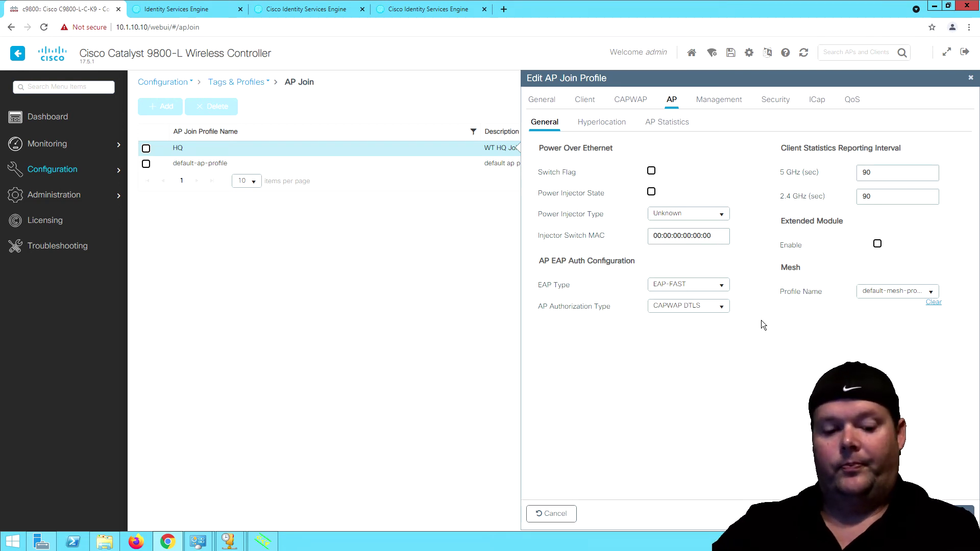
left_click(720, 99)
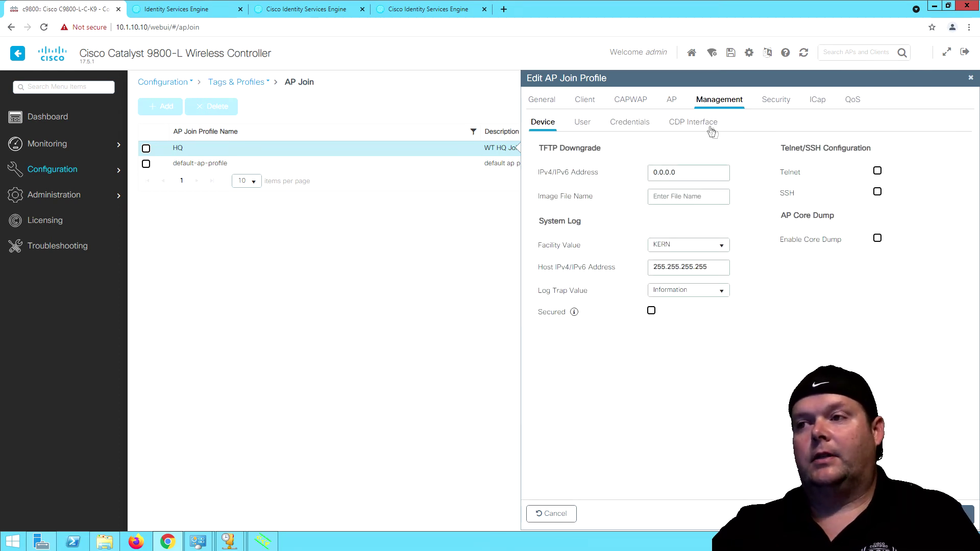
left_click(703, 123)
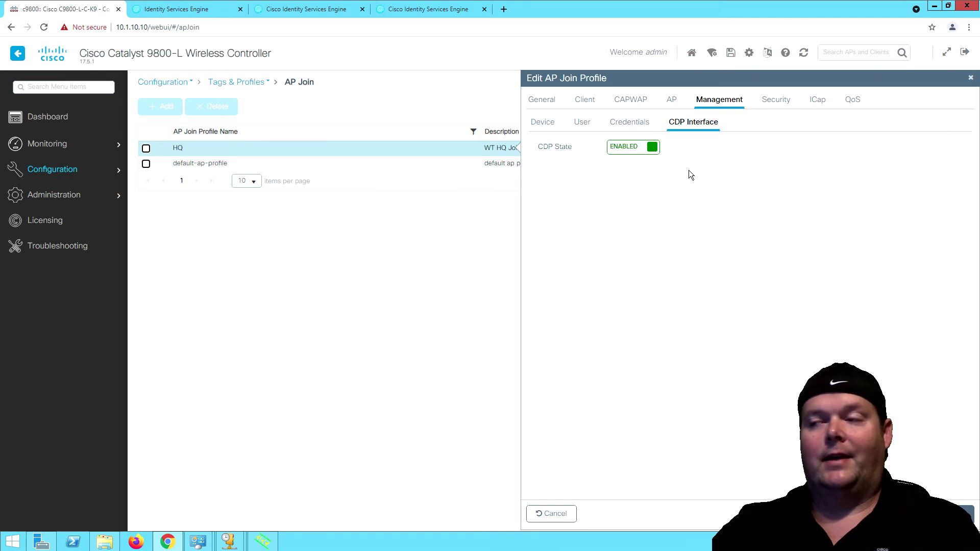
Review the HQ profile's Security and QoS settings, then return to General showing NTP 10.1.10.1.
left_click(779, 101)
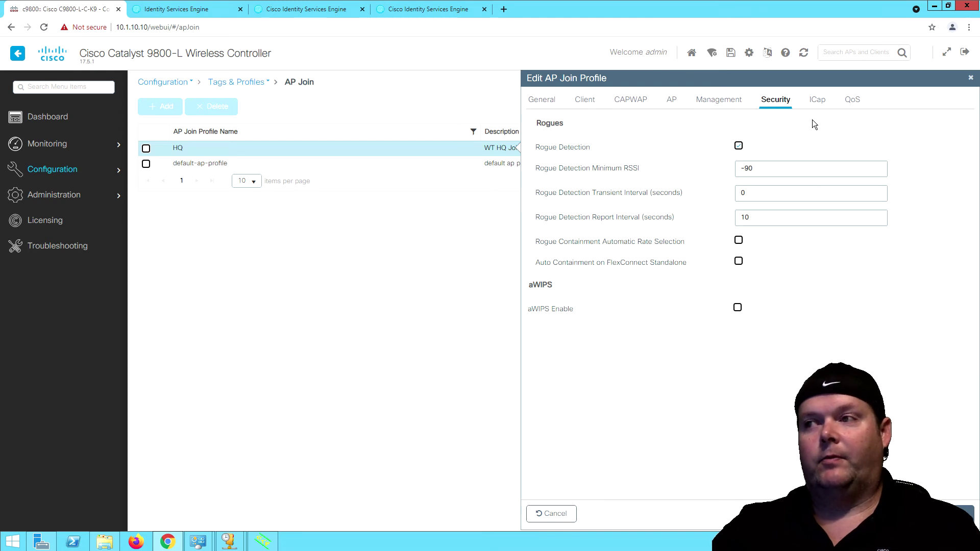
left_click(851, 100)
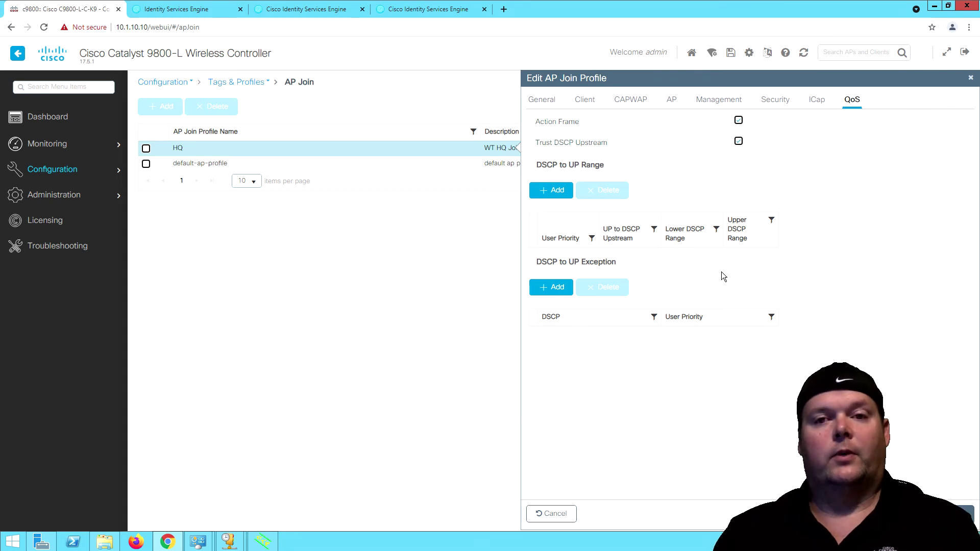
left_click(738, 140)
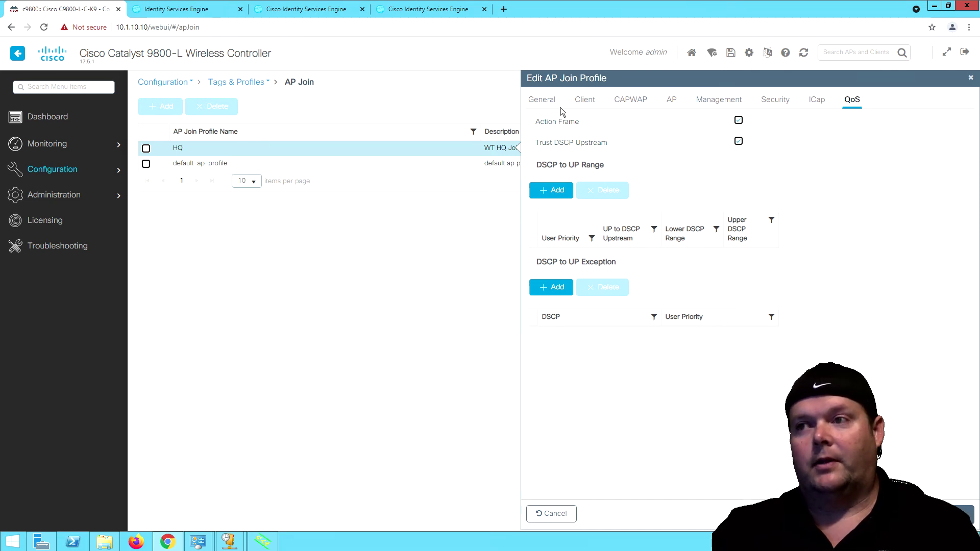
left_click(541, 99)
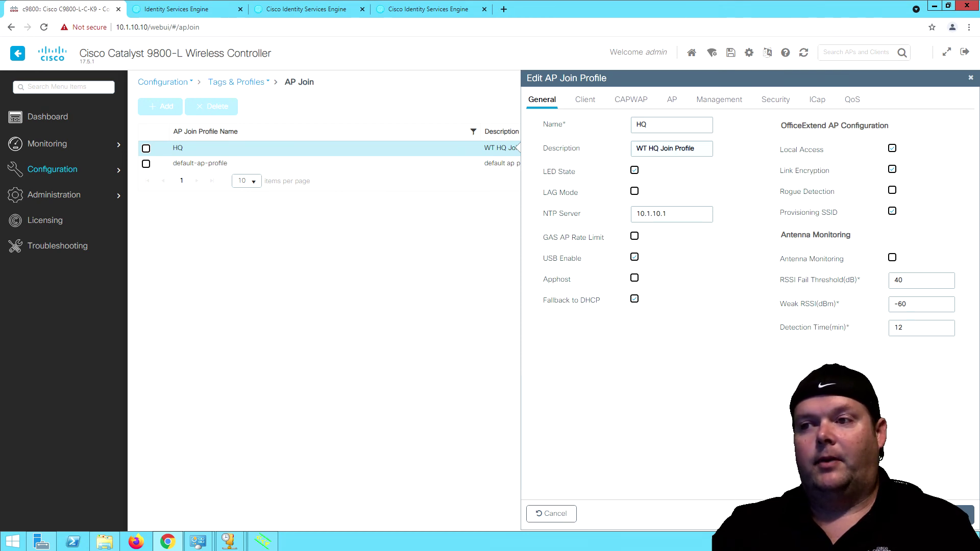
Apply the HQ AP Join Profile to the device, then bring up the C98_ap3 console session.
left_click(953, 513)
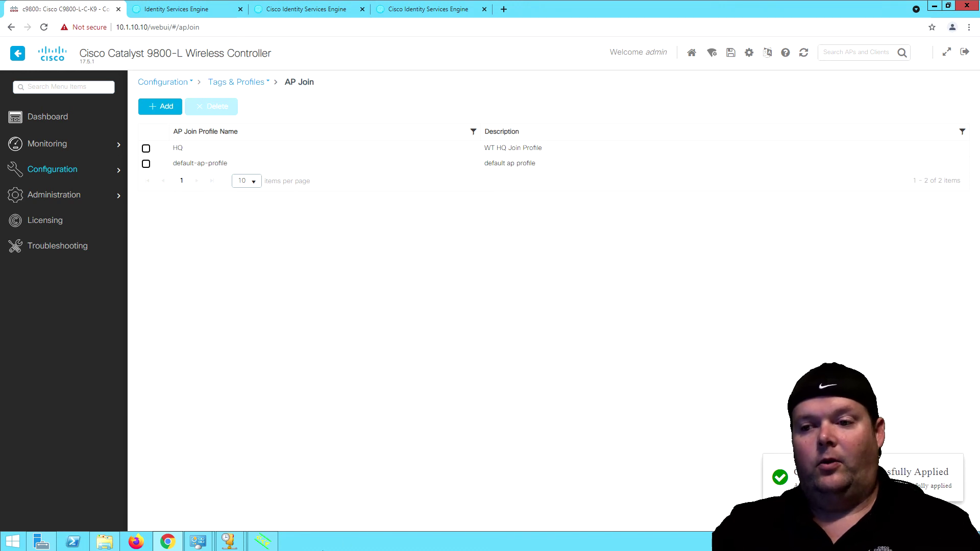
key("alt+Tab")
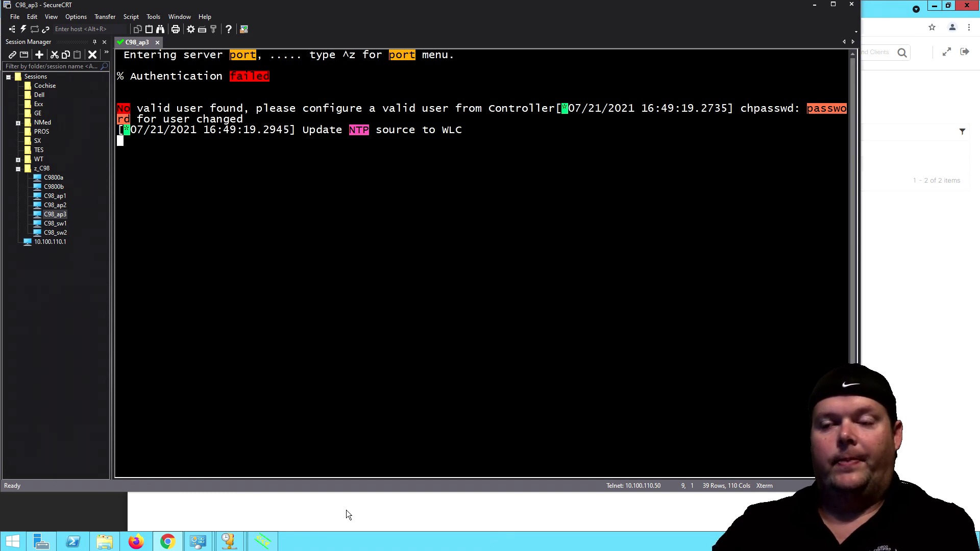
Log in to the ap3 console as user apadmin with its password.
key("Return")
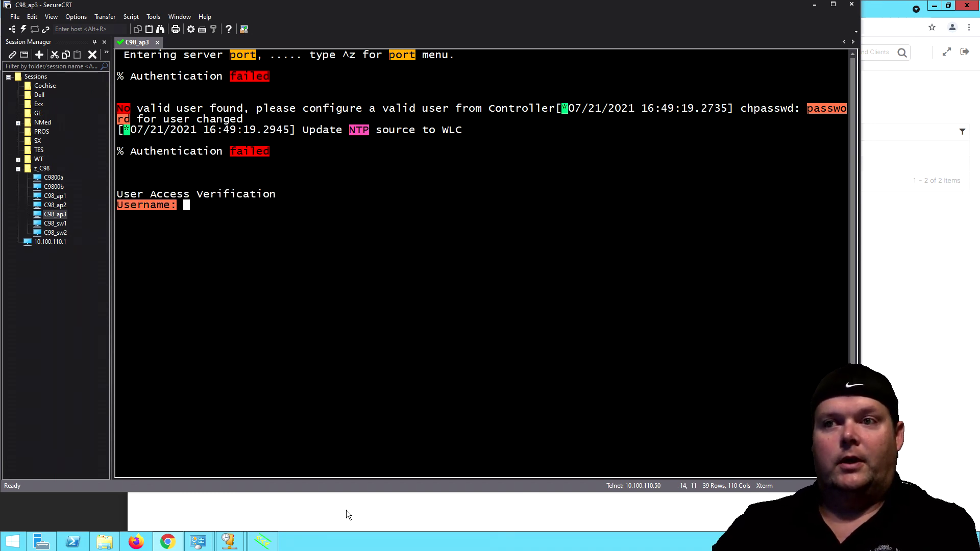
type("apadmin")
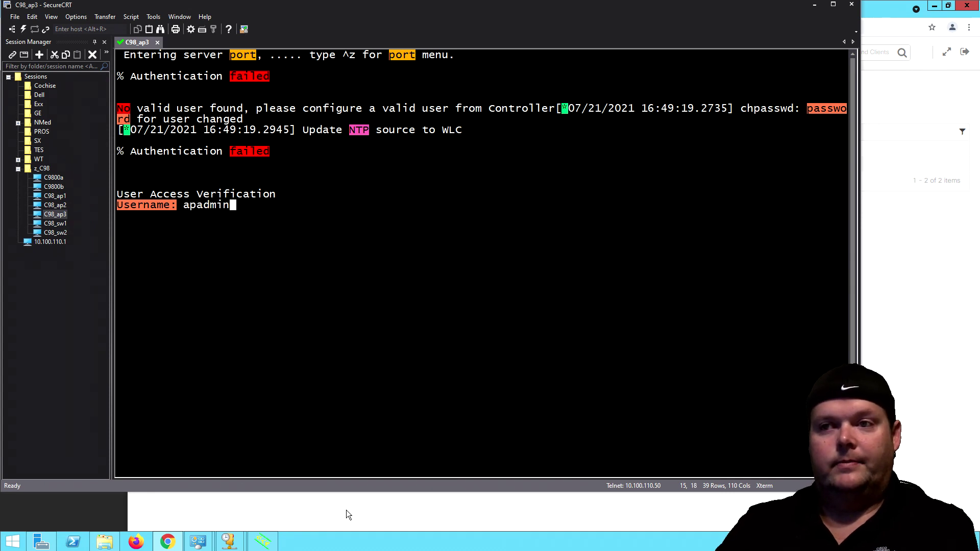
key("Return")
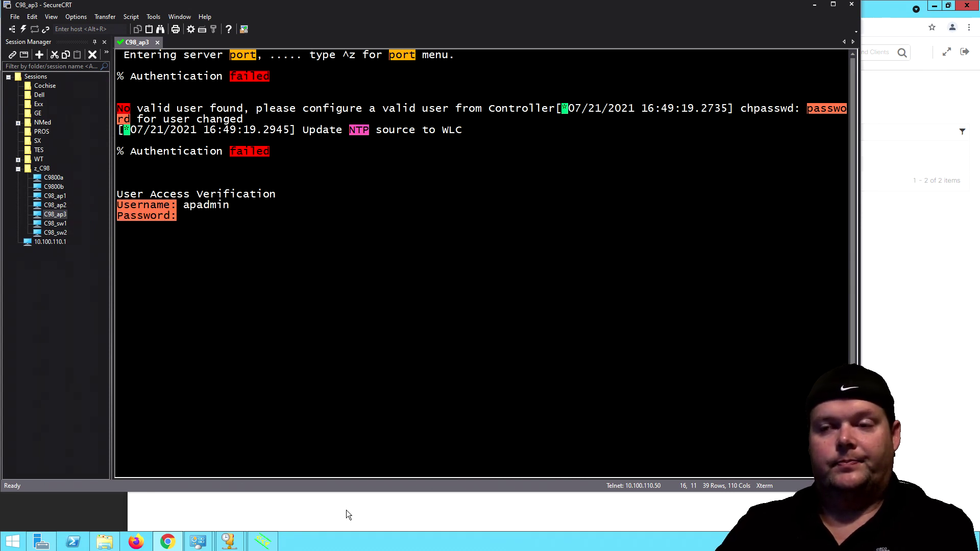
key("Return")
Enter privileged mode with en and the enable secret to reach the ap3# prompt.
type("en")
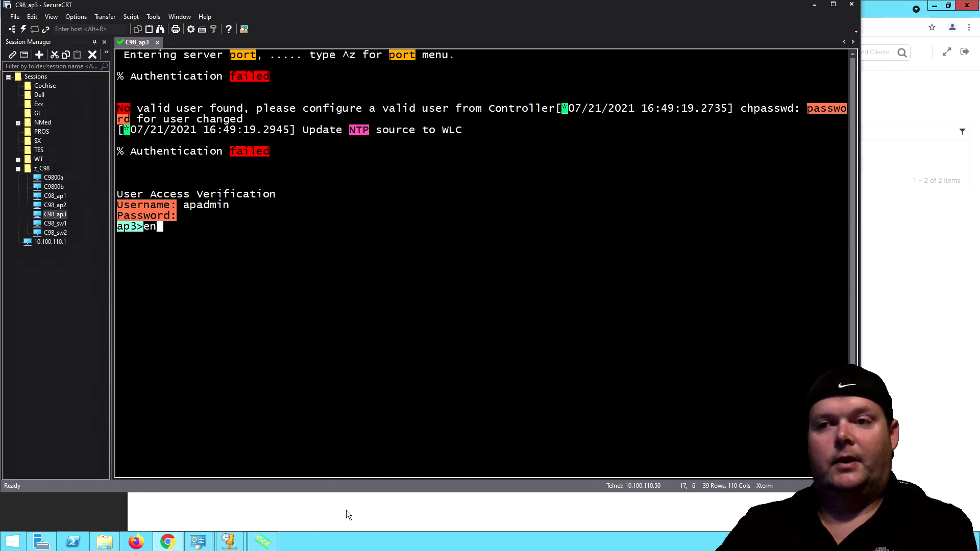
key("Return")
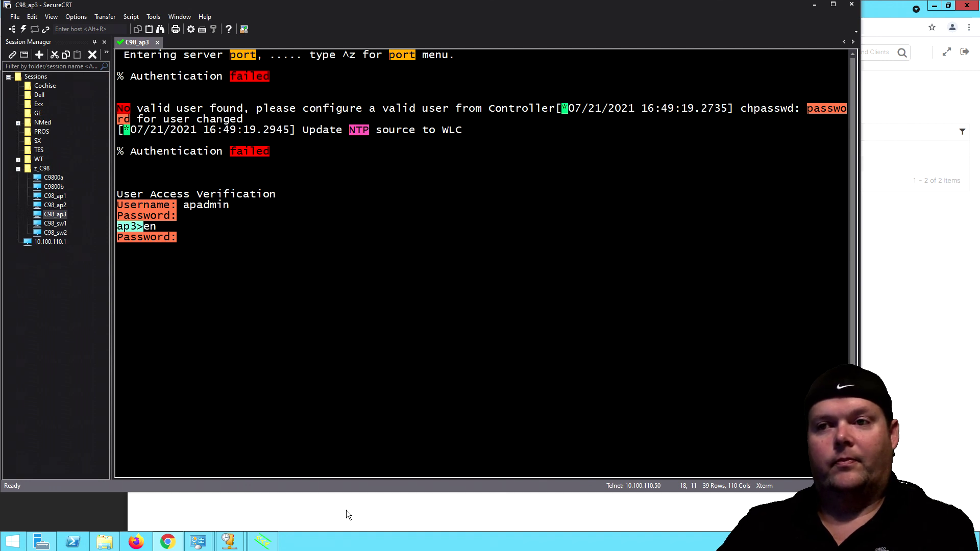
key("Return")
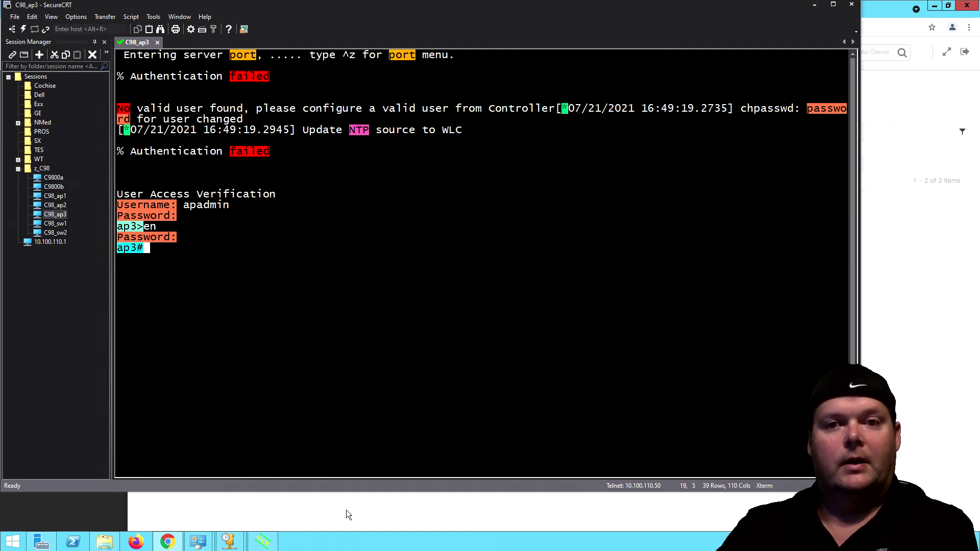